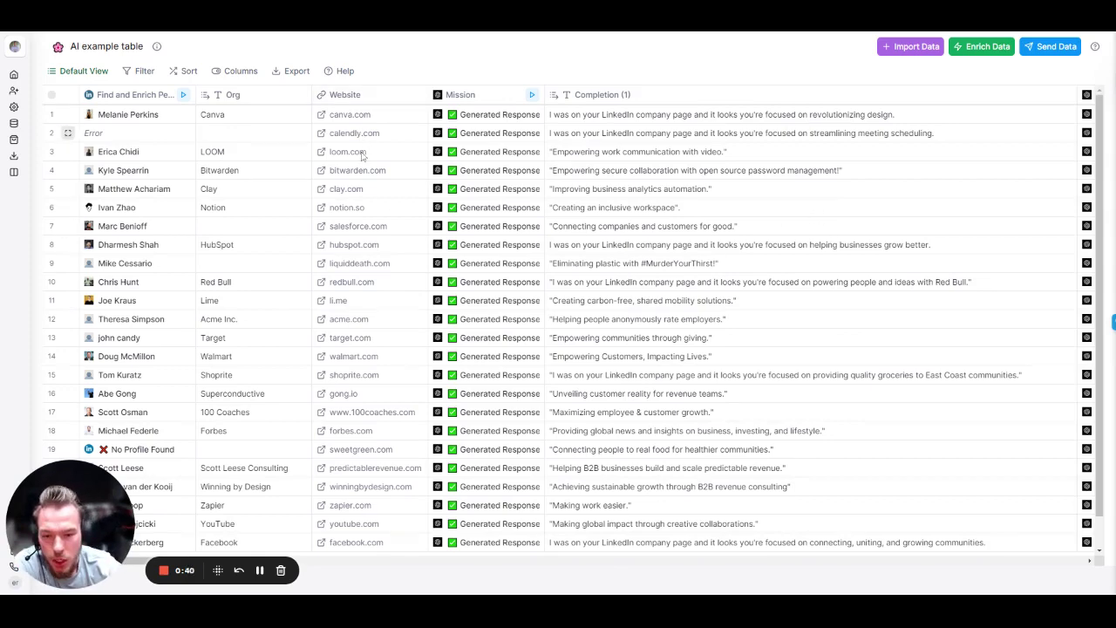
Scroll the AI example table sideways to bring the Mission column into view.
scroll(373, 391, "down", 1)
scroll(380, 488, "up", 1)
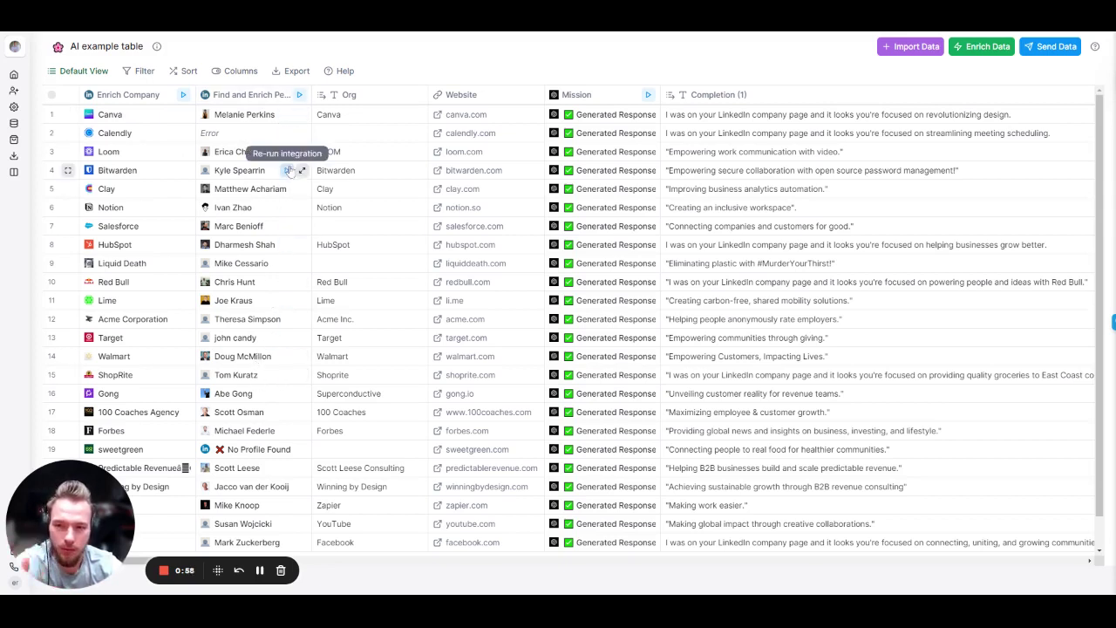
scroll(269, 264, "right", 3)
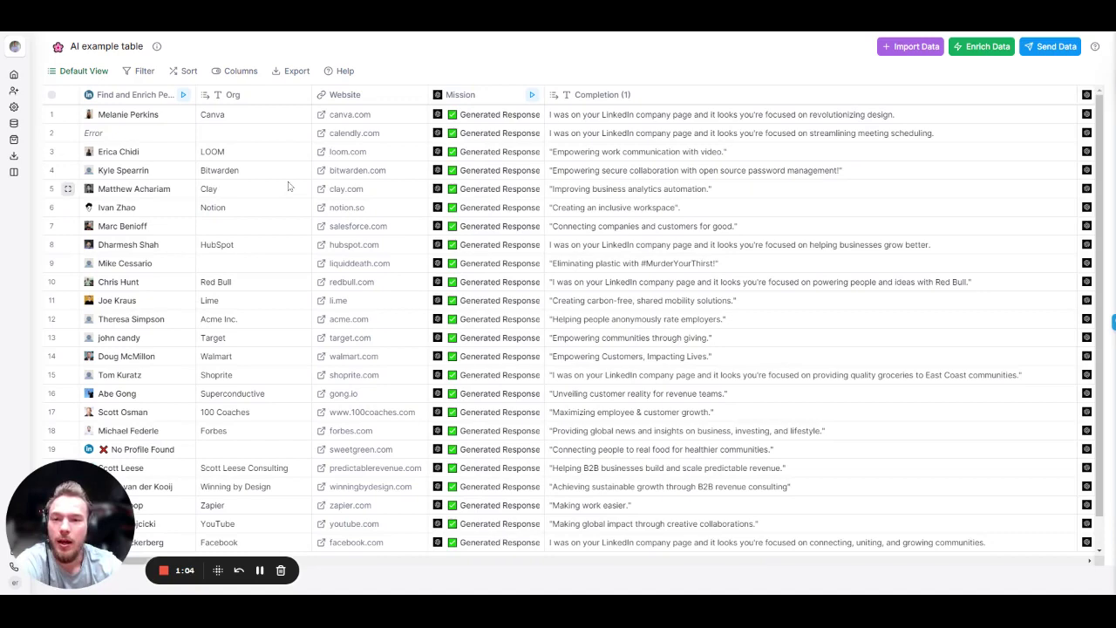
scroll(279, 178, "left", 3)
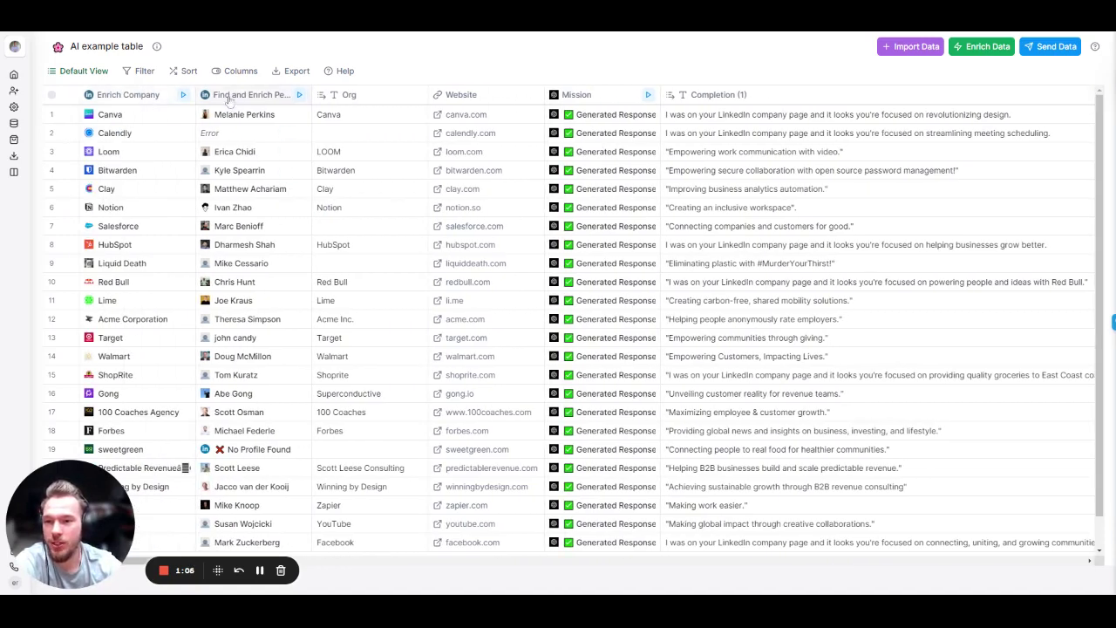
scroll(262, 113, "right", 6)
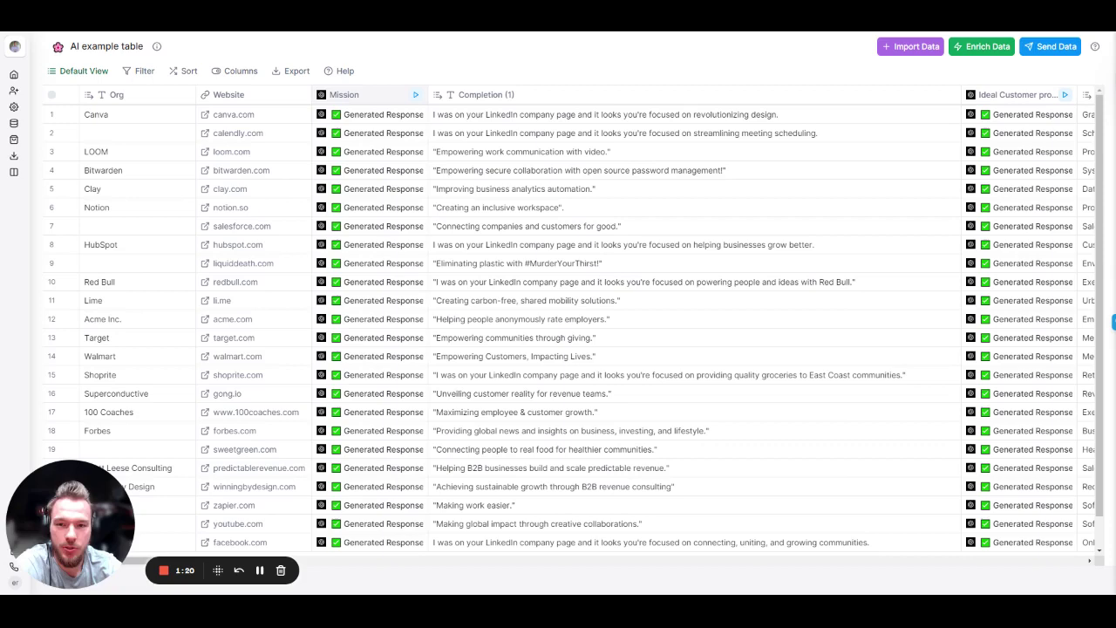
Open the Mission column's GPT-3 settings and scroll through its prompt and sample outputs.
left_click(353, 94)
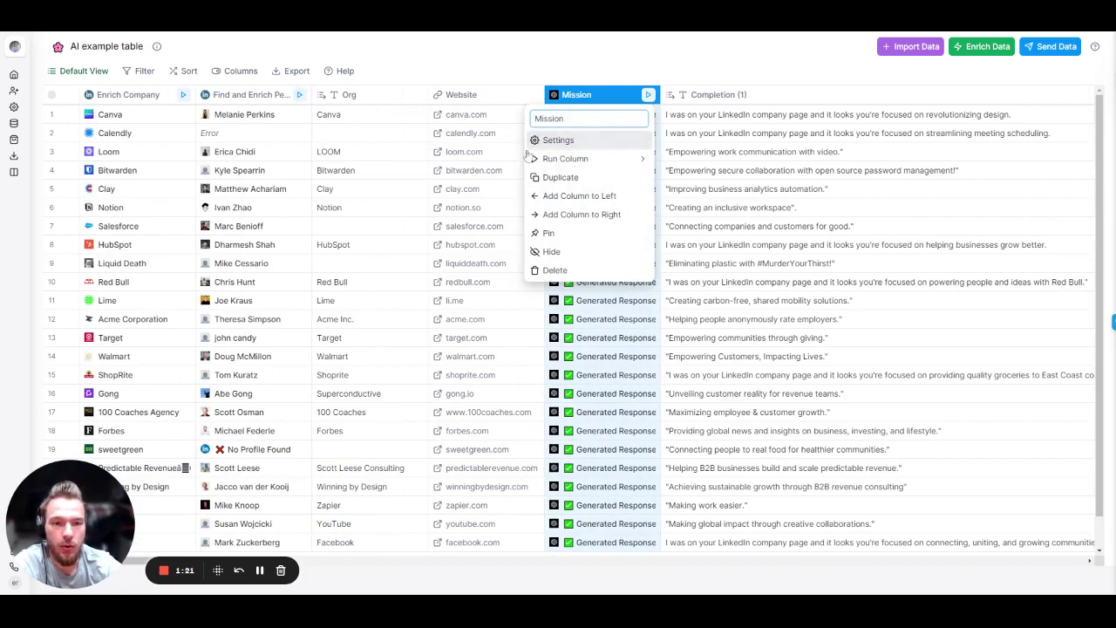
left_click(558, 140)
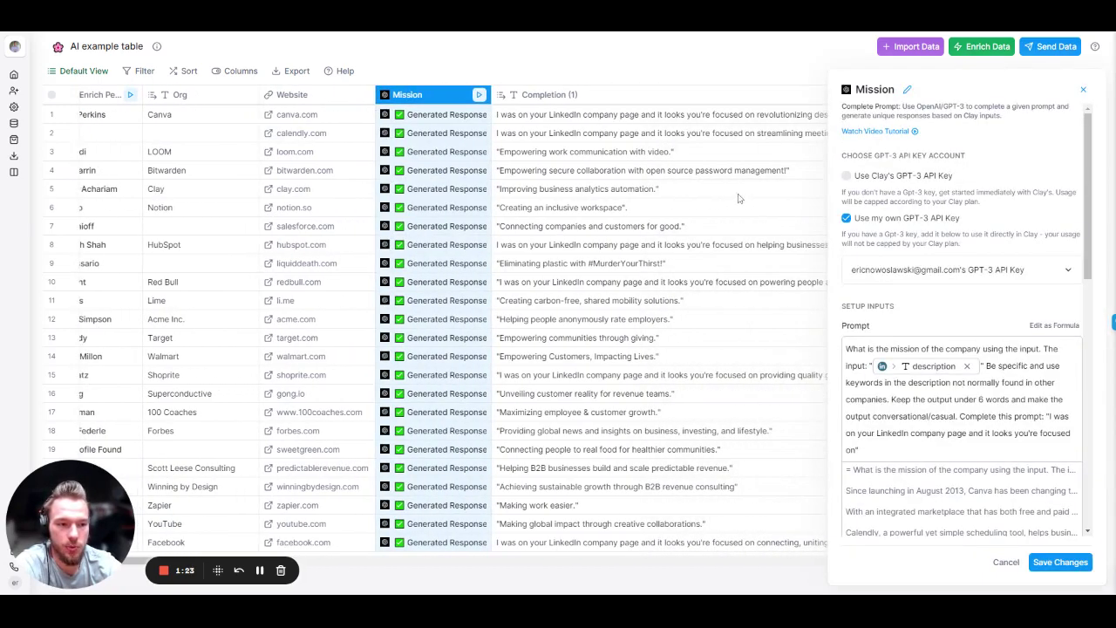
scroll(914, 338, "down", 4)
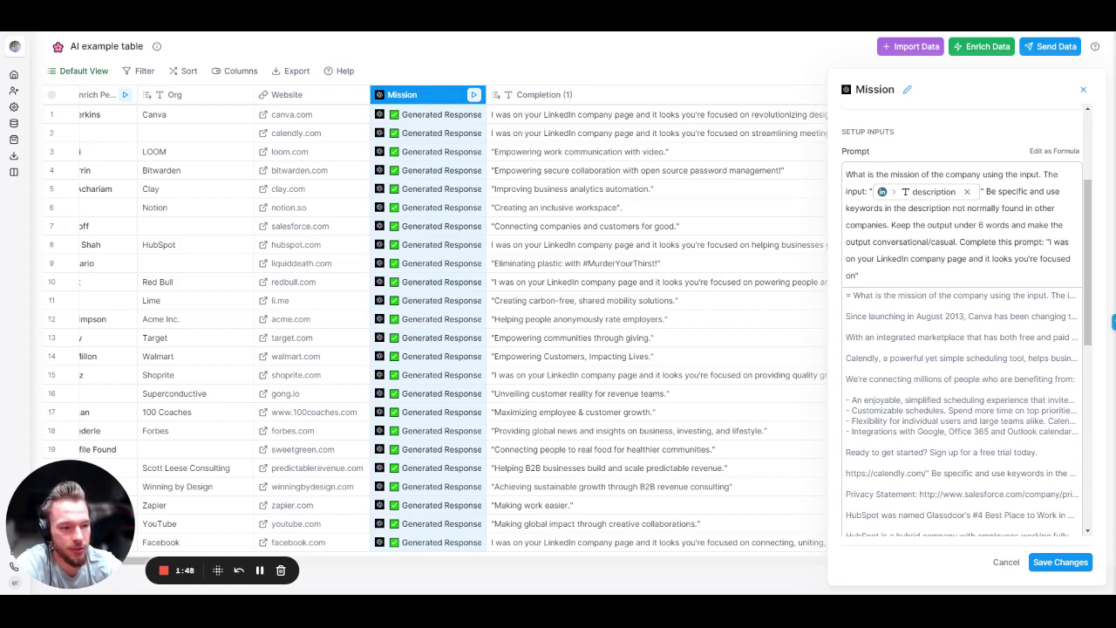
Close the Mission settings panel and scroll right across the table to the Ideal Customer profile column.
left_click(1082, 91)
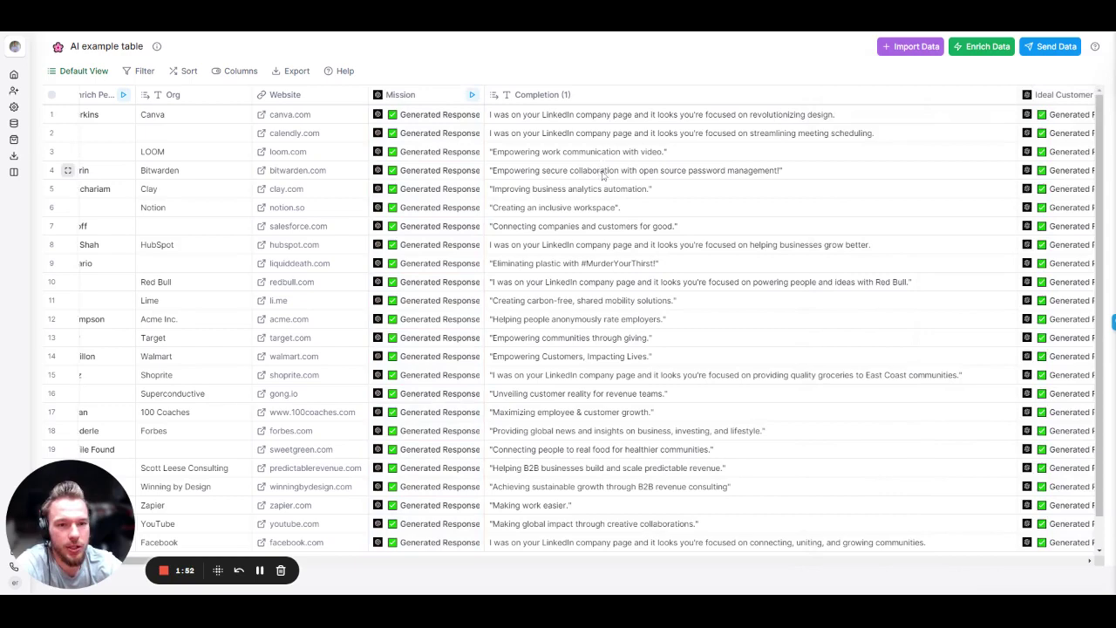
scroll(425, 142, "right", 2)
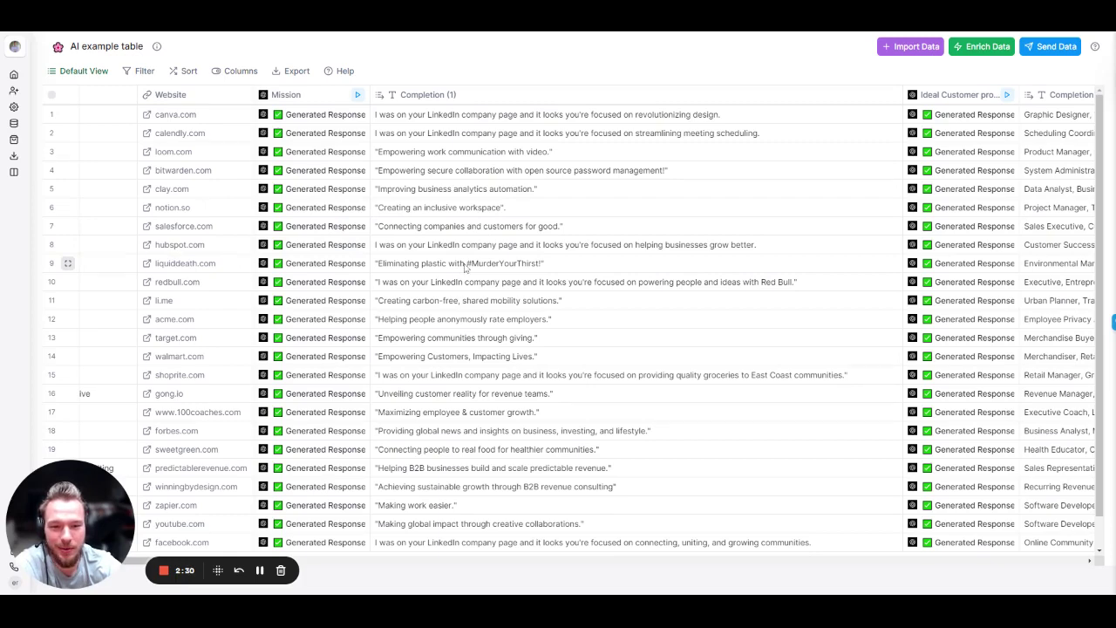
scroll(477, 271, "right", 1)
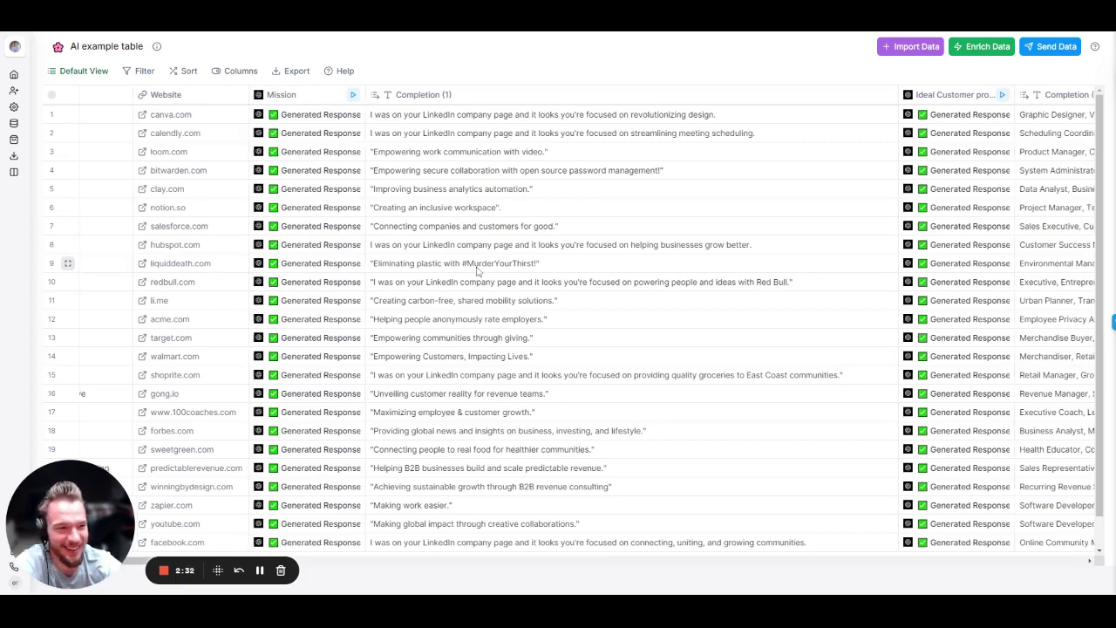
scroll(477, 271, "right", 5)
scroll(471, 271, "left", 7)
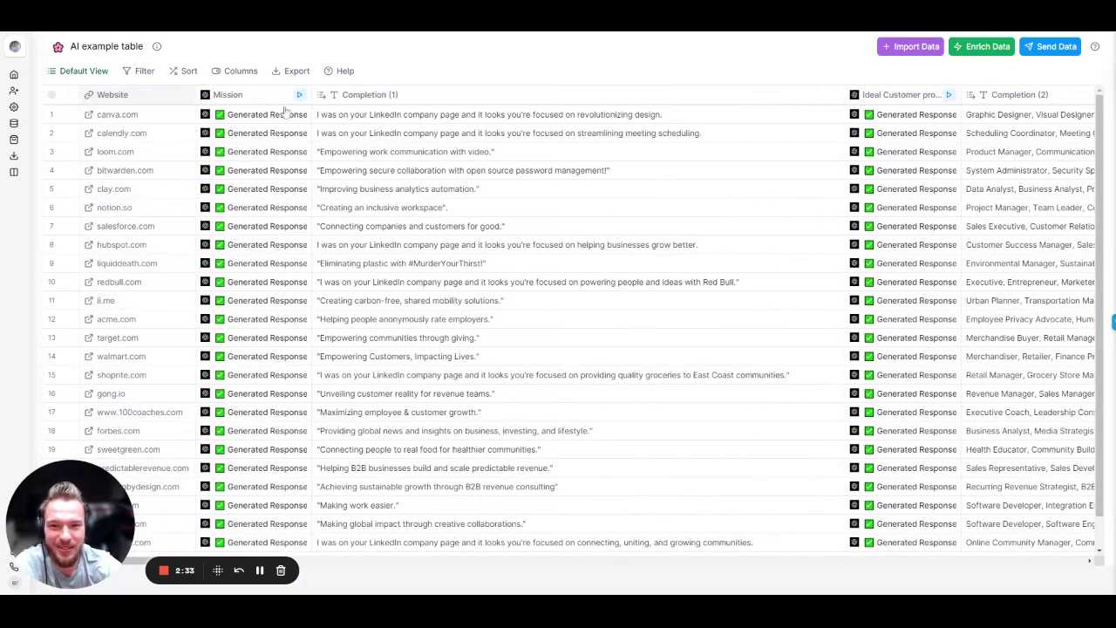
scroll(499, 199, "right", 3)
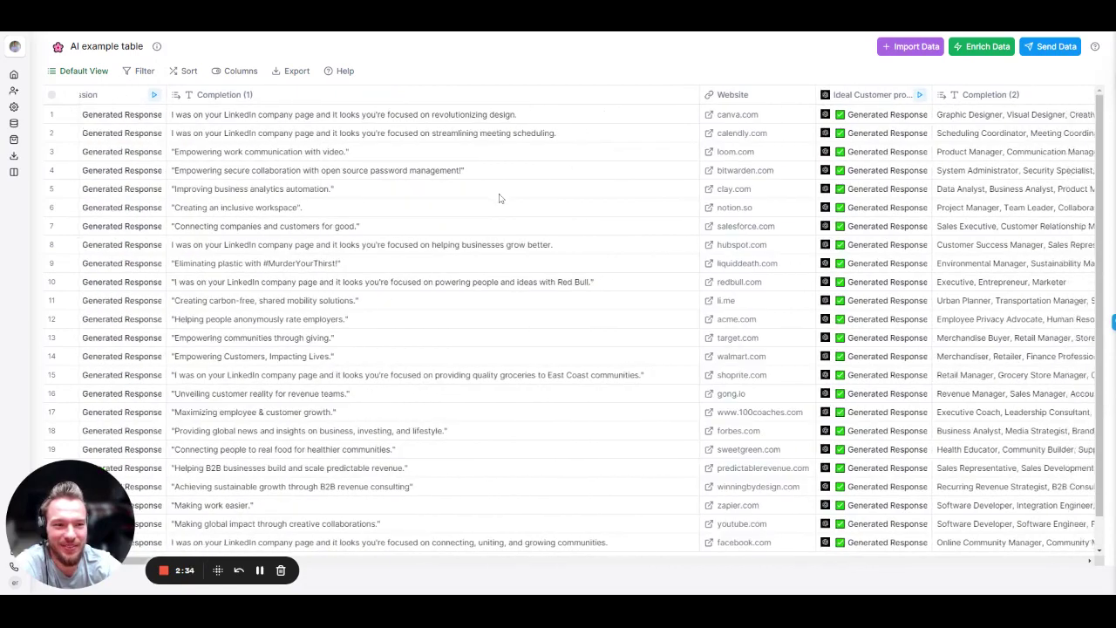
scroll(499, 199, "right", 10)
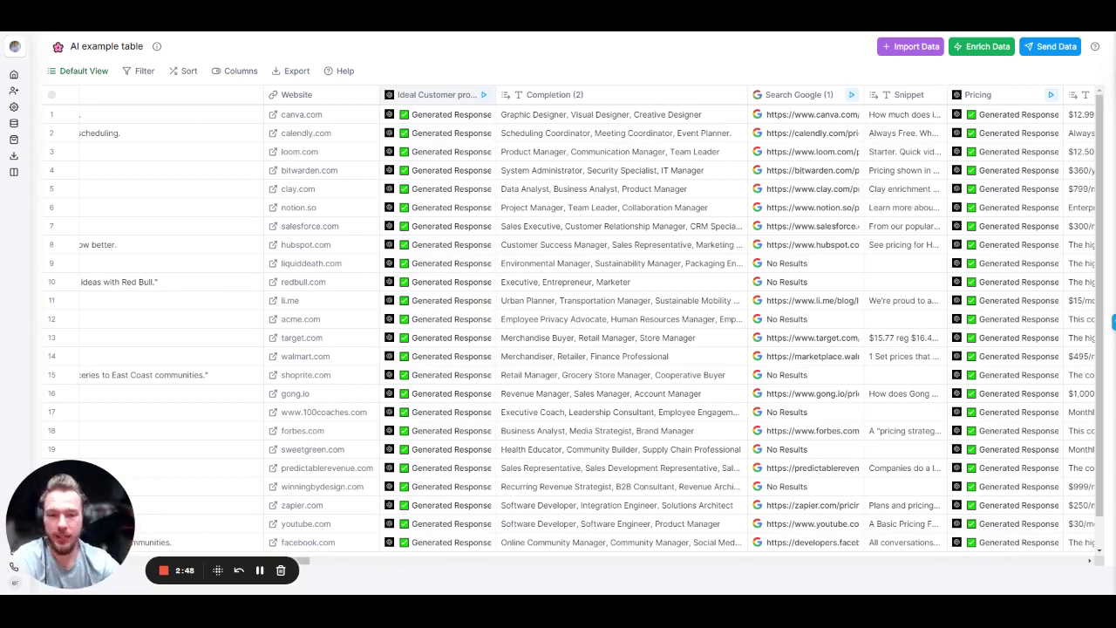
Read through the Ideal Customer profile column's job-title prompt in its settings, then close the panel.
left_click(442, 96)
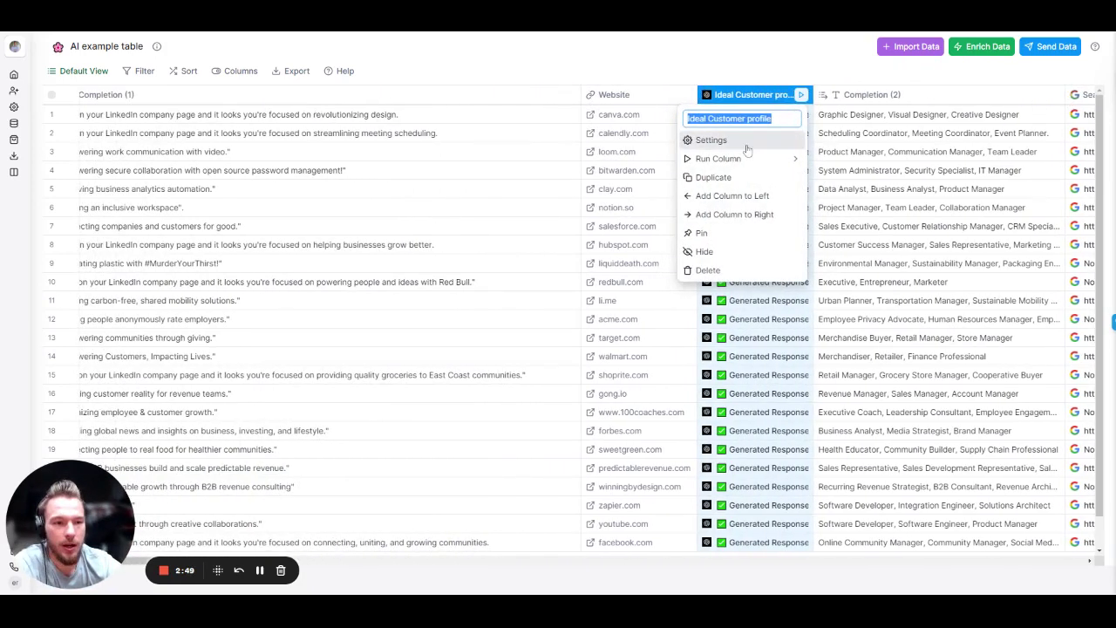
key("Return")
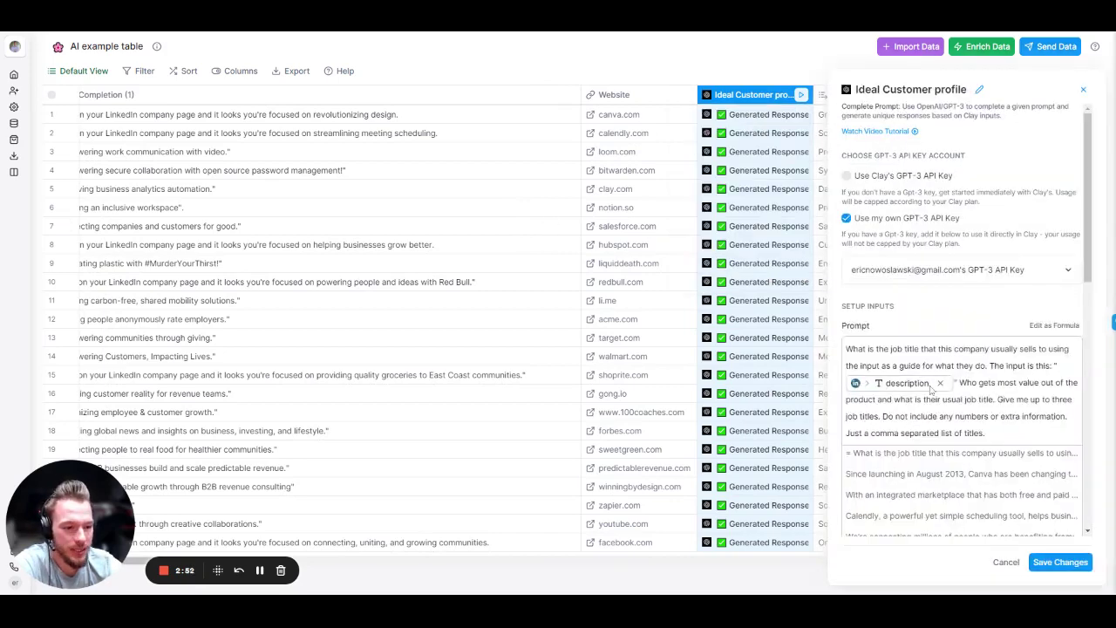
scroll(913, 392, "down", 3)
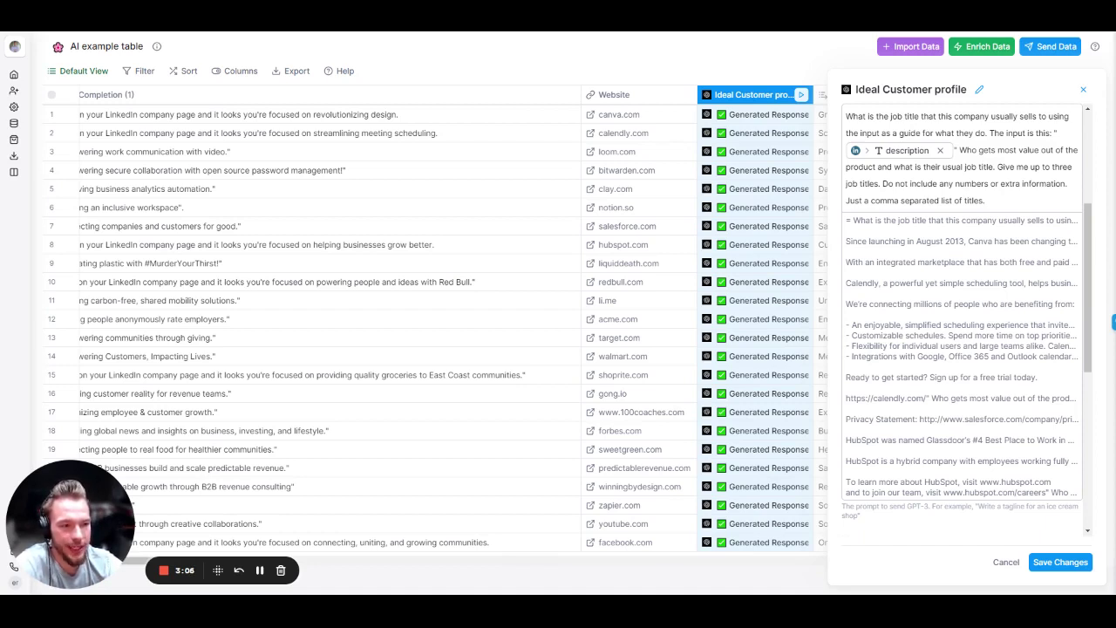
left_click(1083, 88)
scroll(697, 244, "right", 5)
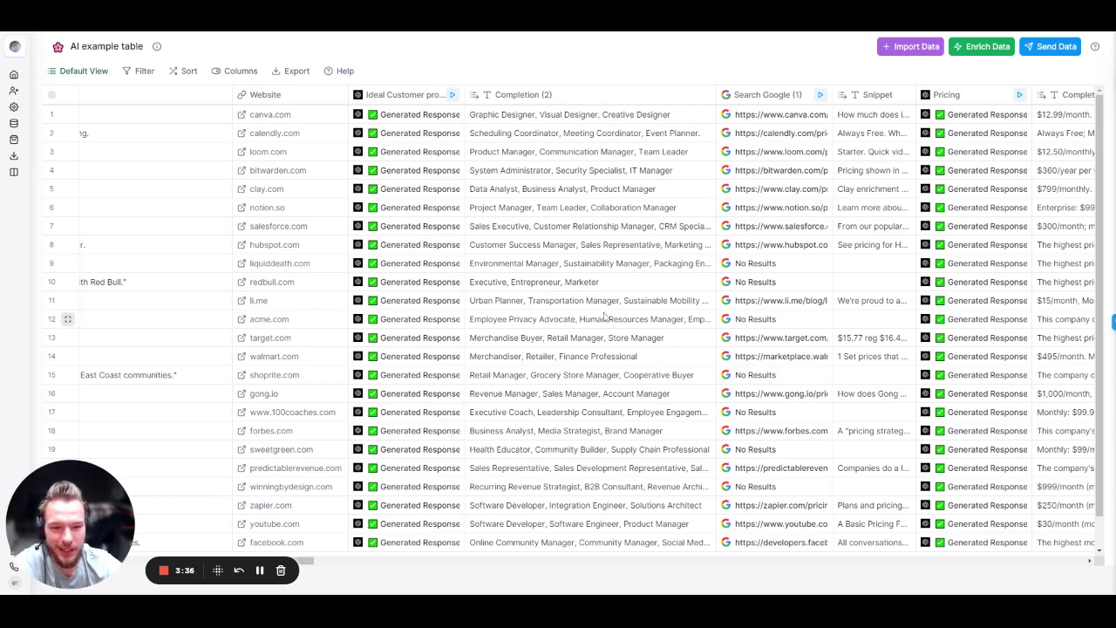
Select row 10's Completion (2) job titles, then drop the Website column right after Search Google (1).
left_click(671, 300)
left_click(660, 288)
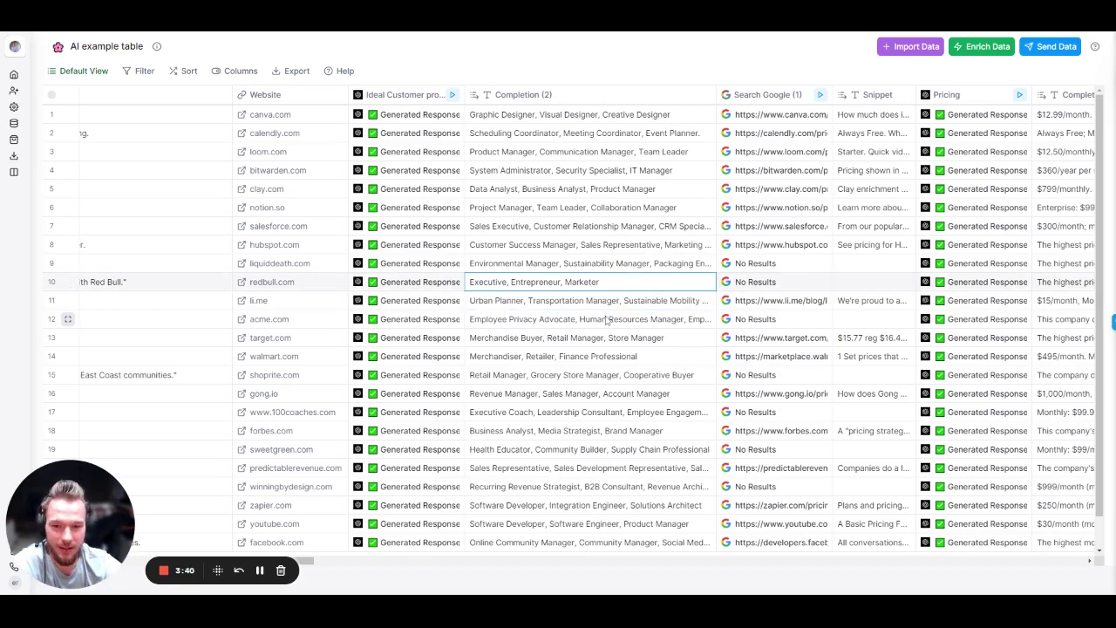
left_click_drag(277, 100, 689, 135)
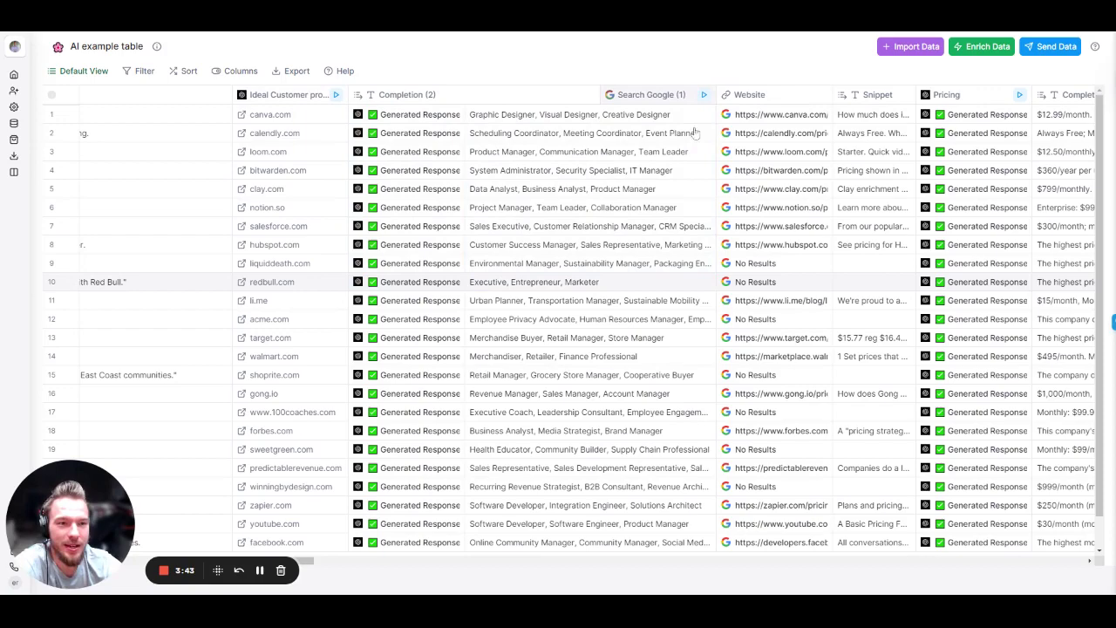
scroll(689, 135, "right", 5)
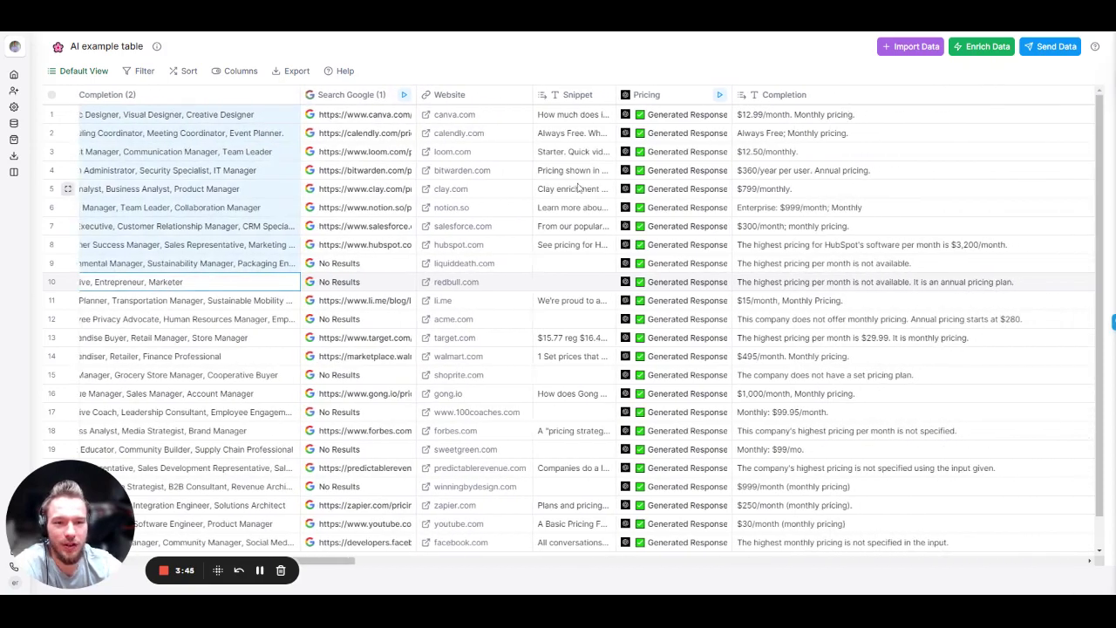
scroll(580, 178, "right", 3)
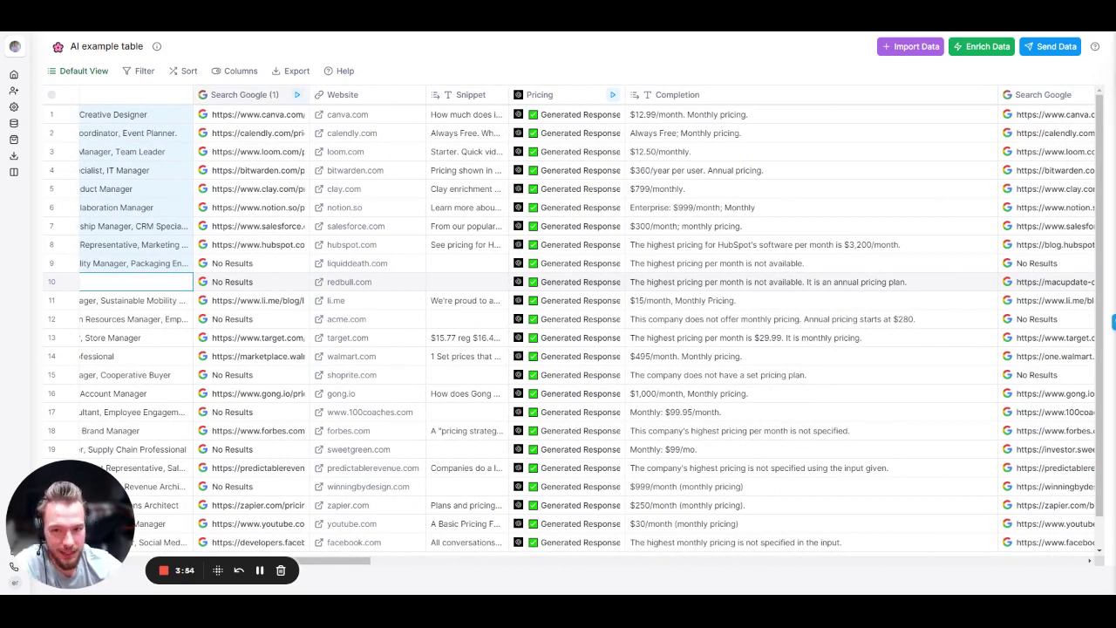
left_click(247, 97)
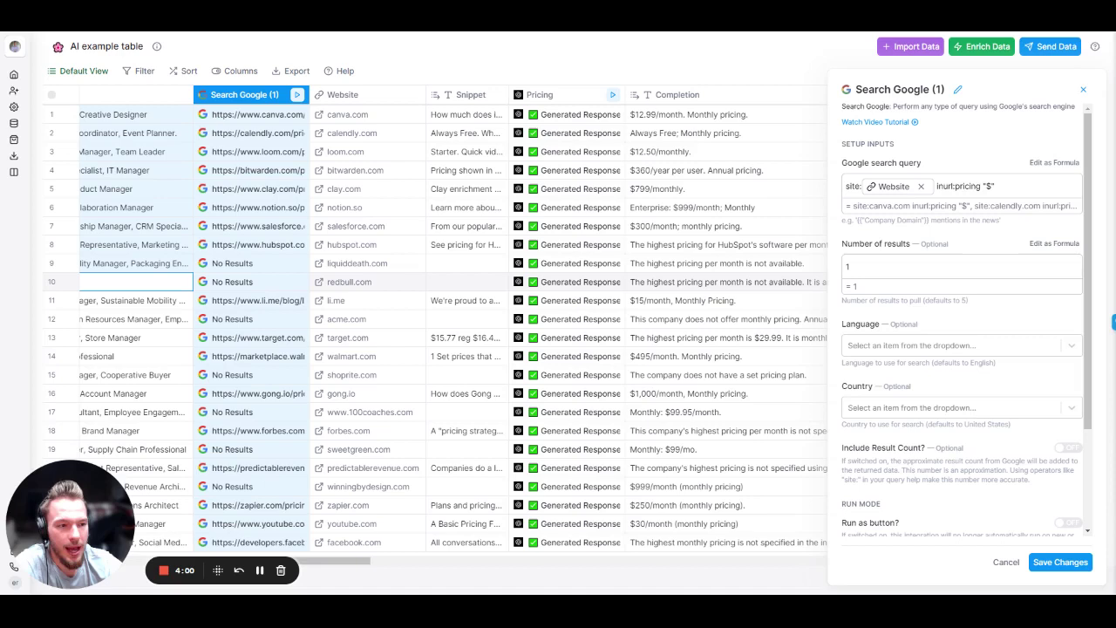
left_click_drag(954, 186, 981, 186)
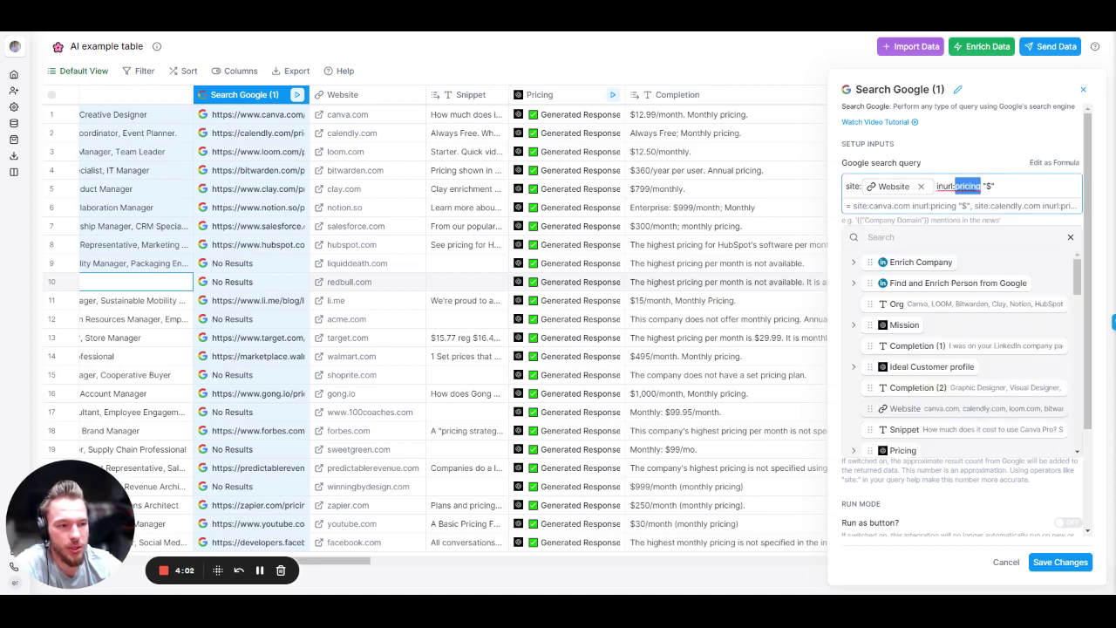
double_click(989, 186)
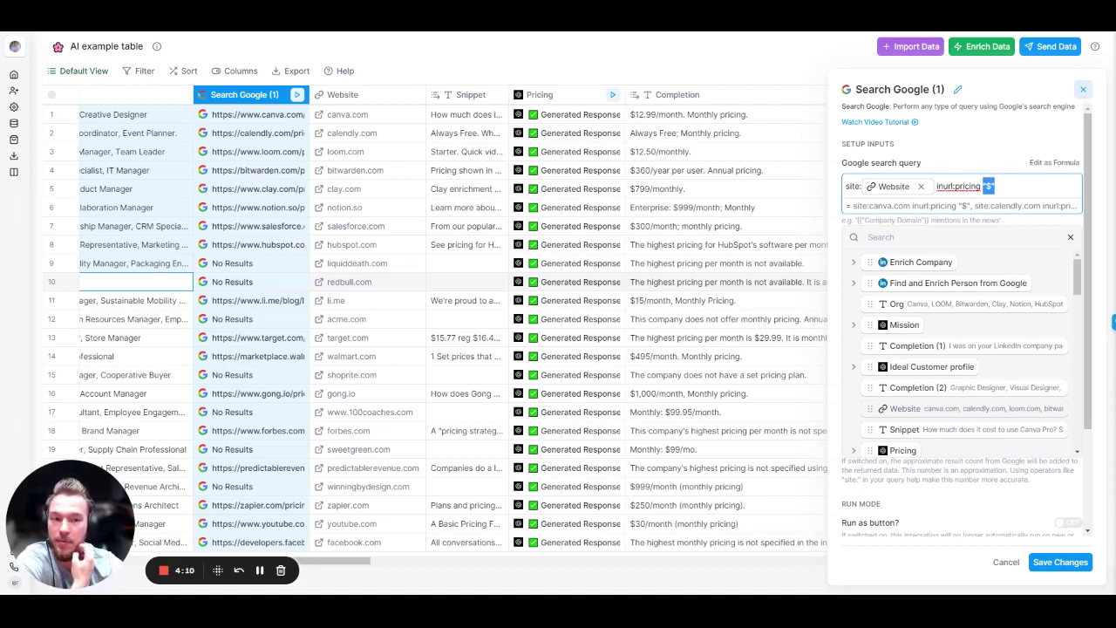
left_click(1083, 89)
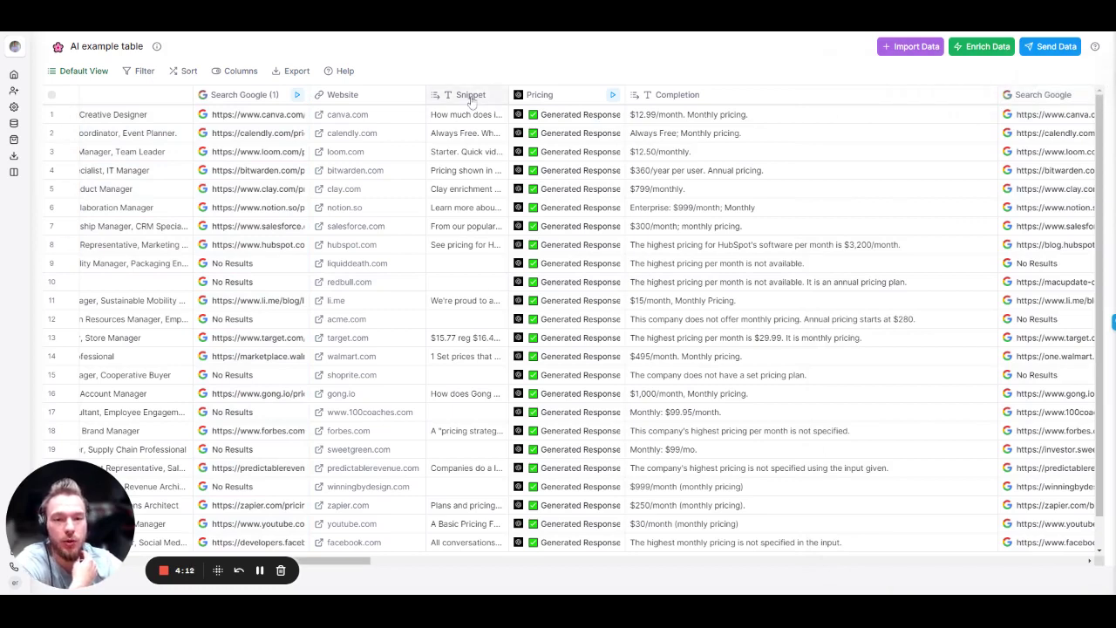
left_click(477, 153)
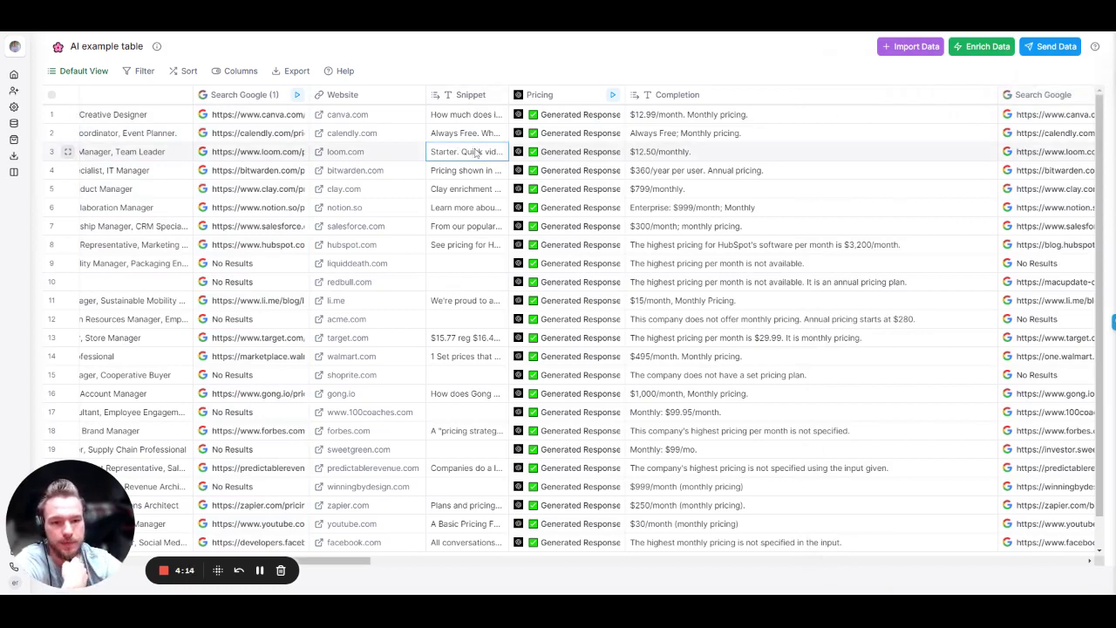
double_click(477, 154)
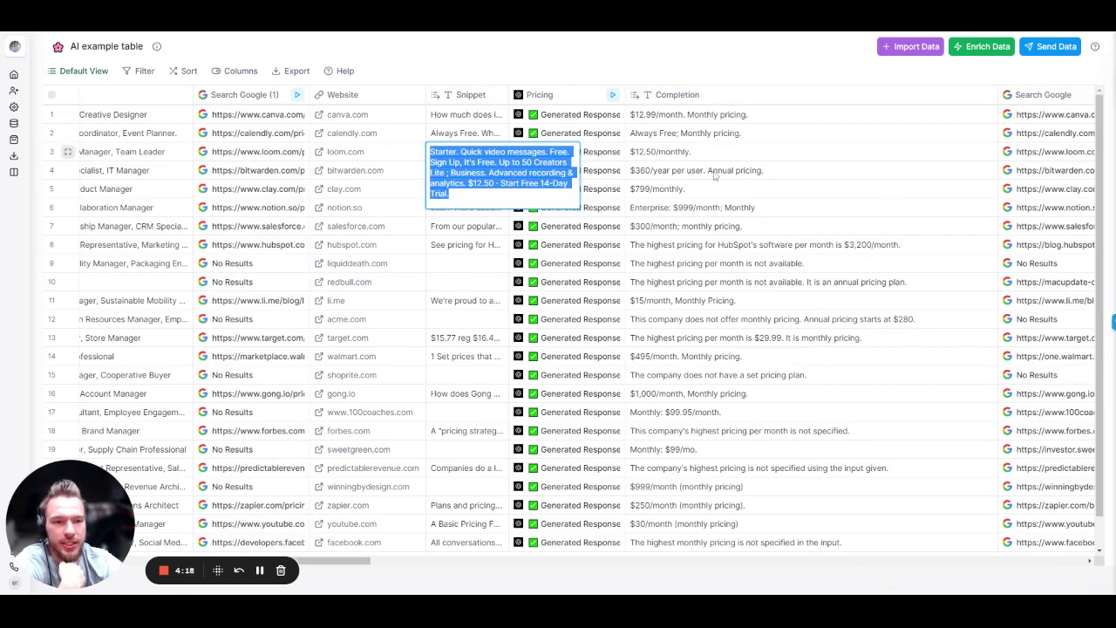
left_click(551, 96)
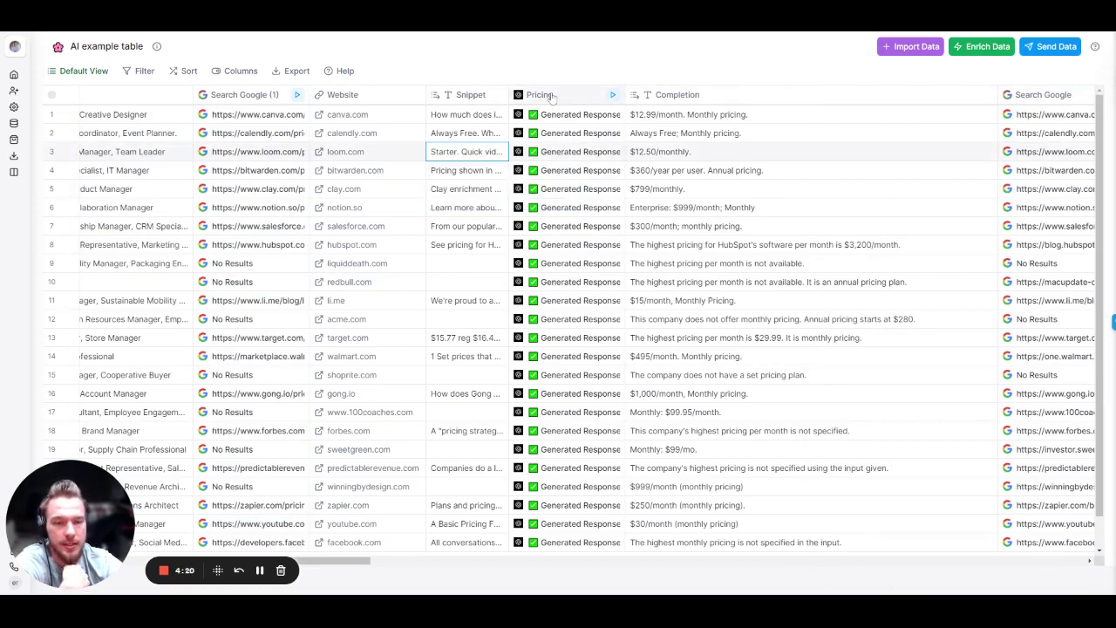
scroll(931, 225, "down", 3)
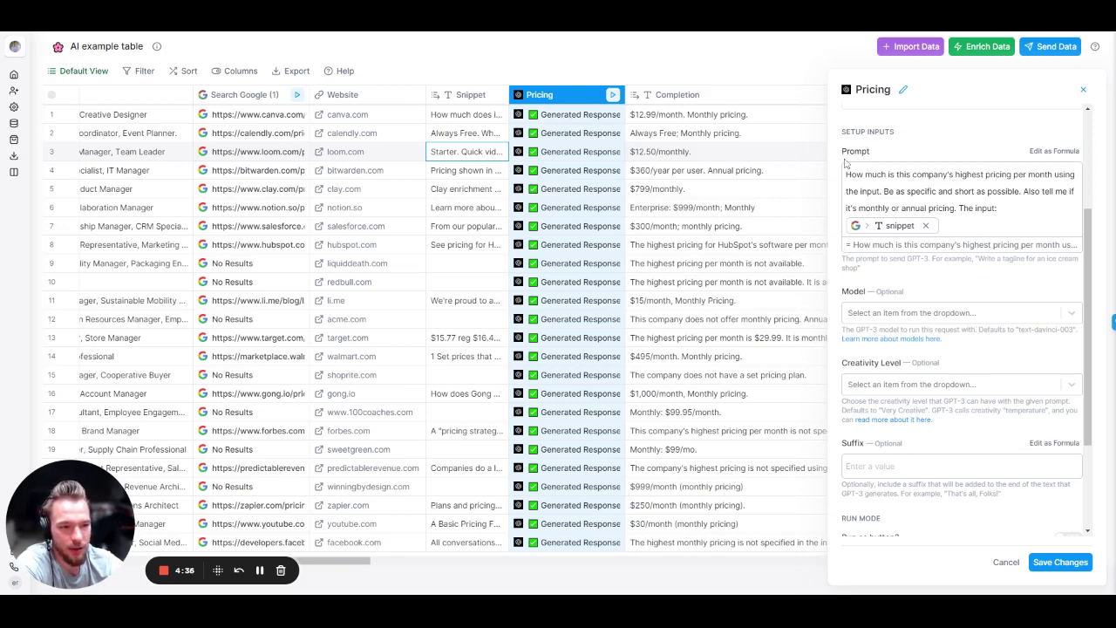
left_click(1084, 89)
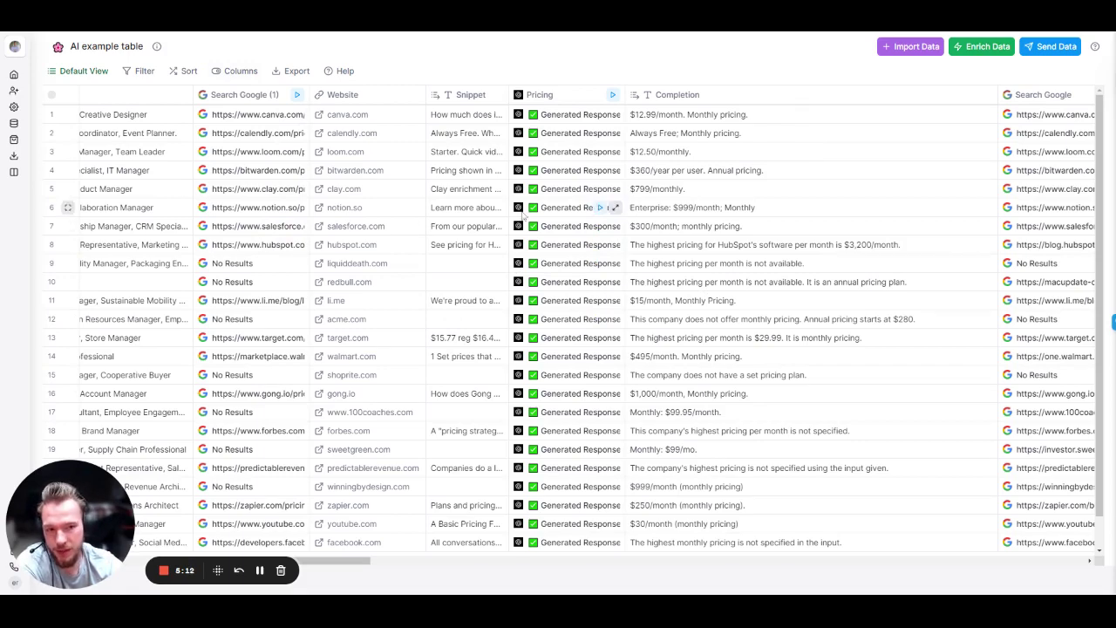
Drop the Website column just left of Job Focus and scroll over to the news columns.
scroll(523, 201, "right", 3)
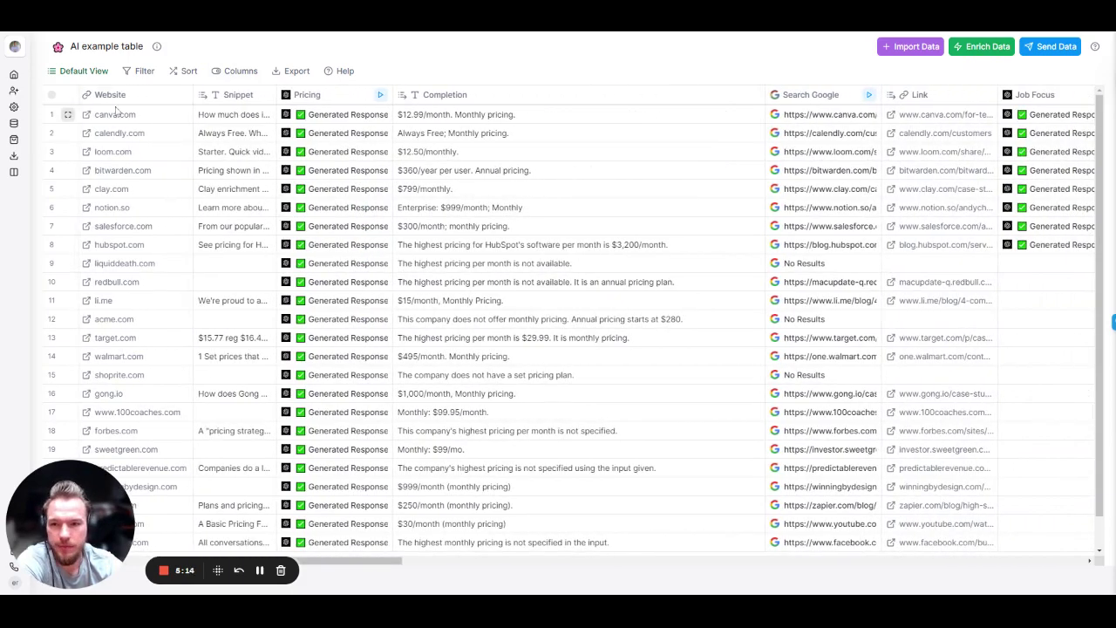
left_click_drag(110, 98, 794, 135)
scroll(626, 177, "right", 5)
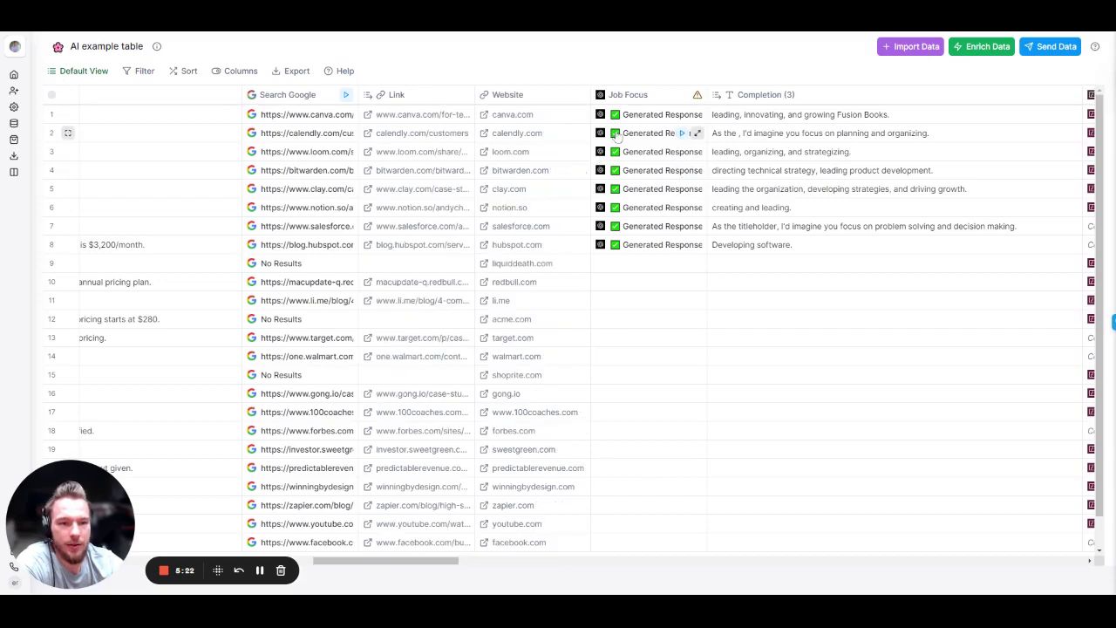
scroll(602, 192, "right", 3)
scroll(602, 192, "down", 1)
scroll(597, 243, "up", 1)
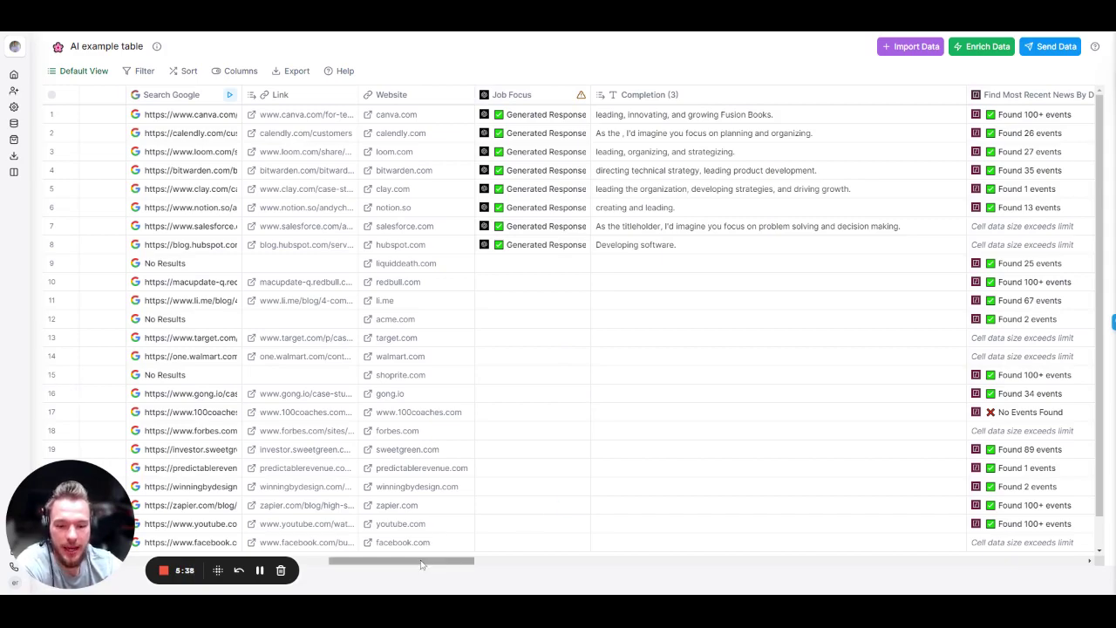
left_click_drag(423, 561, 461, 548)
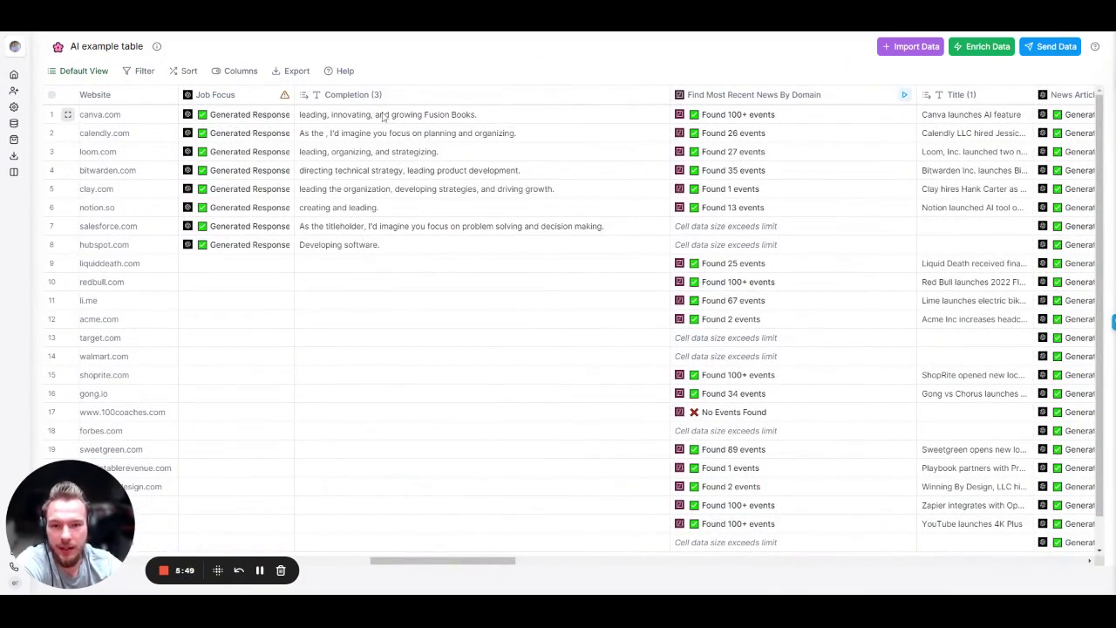
left_click(240, 95)
scroll(459, 114, "left", 5)
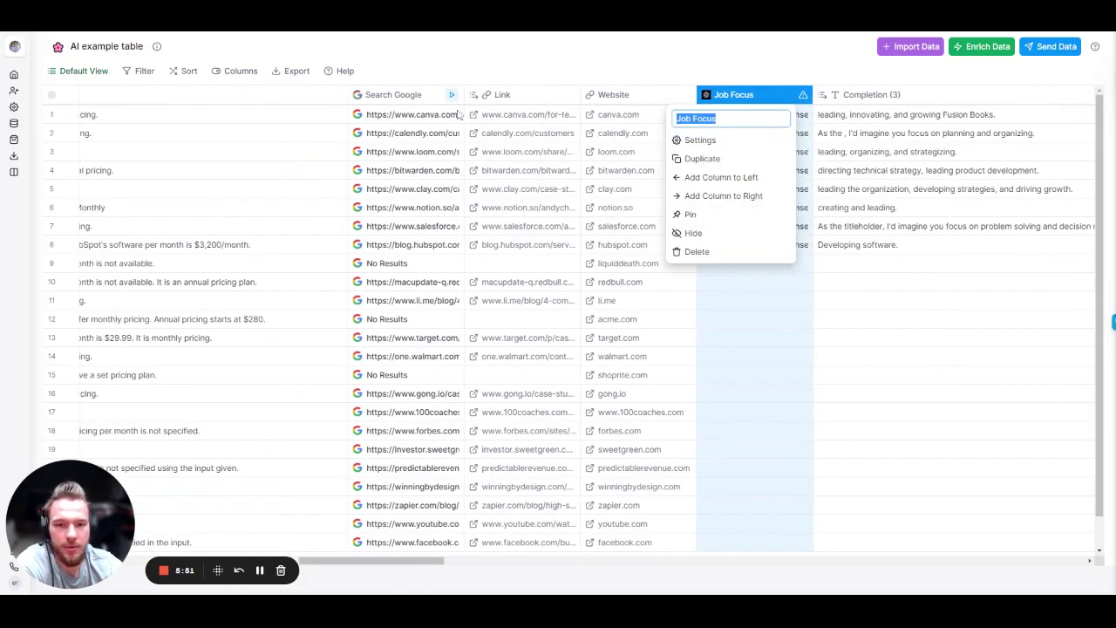
left_click(700, 139)
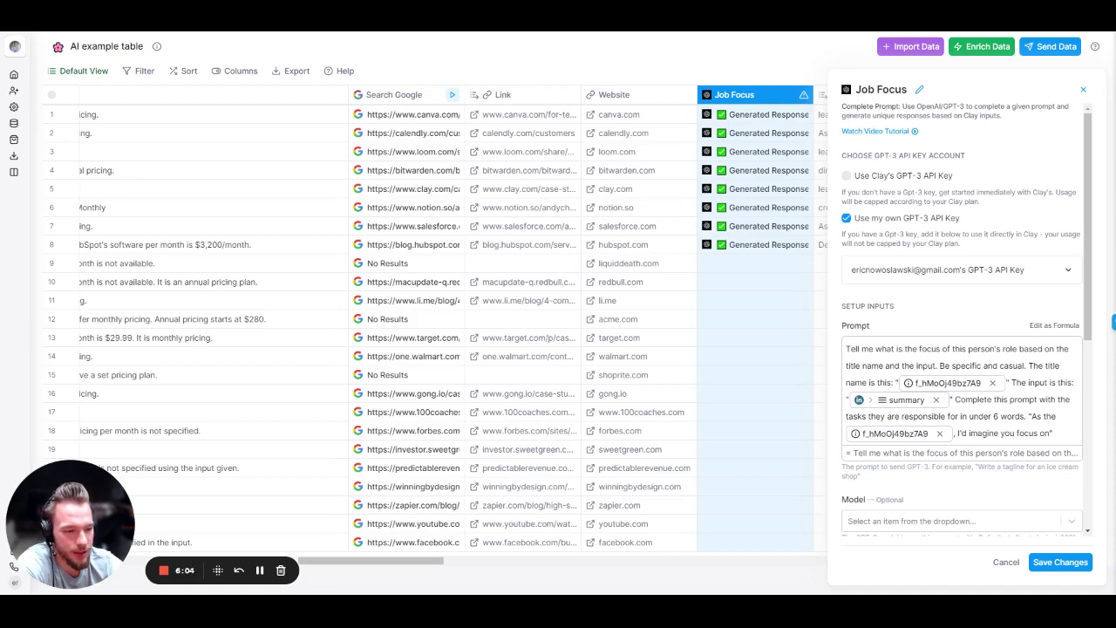
left_click(1083, 89)
scroll(623, 211, "right", 3)
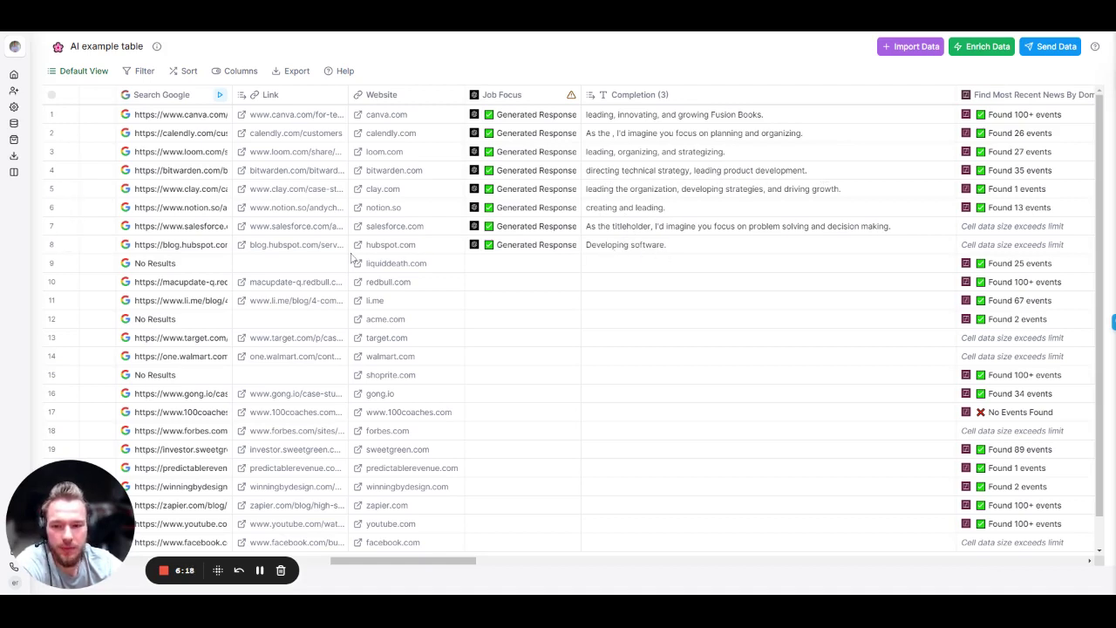
left_click_drag(402, 561, 108, 558)
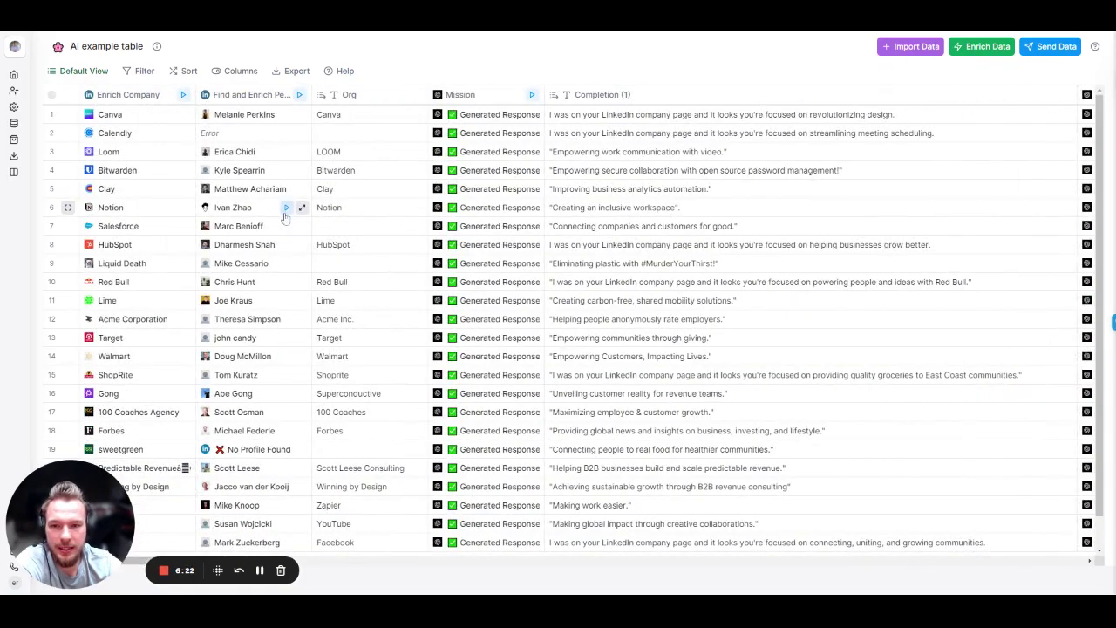
left_click_drag(232, 561, 511, 564)
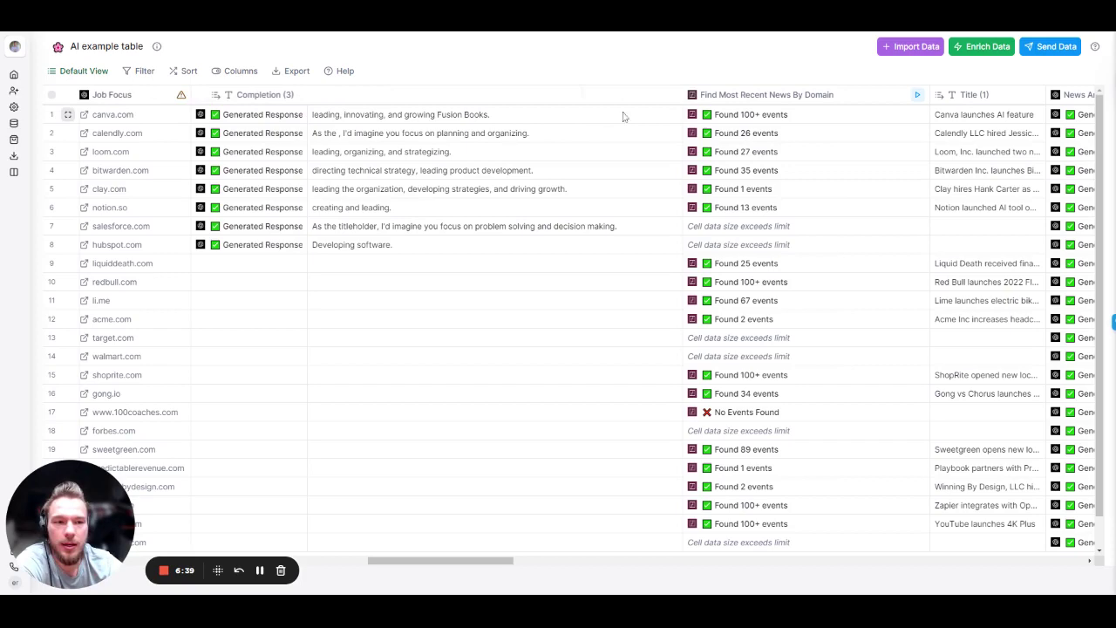
Move the Website column after Find Most Recent News By Domain, before Title (1).
left_click_drag(623, 116, 794, 114)
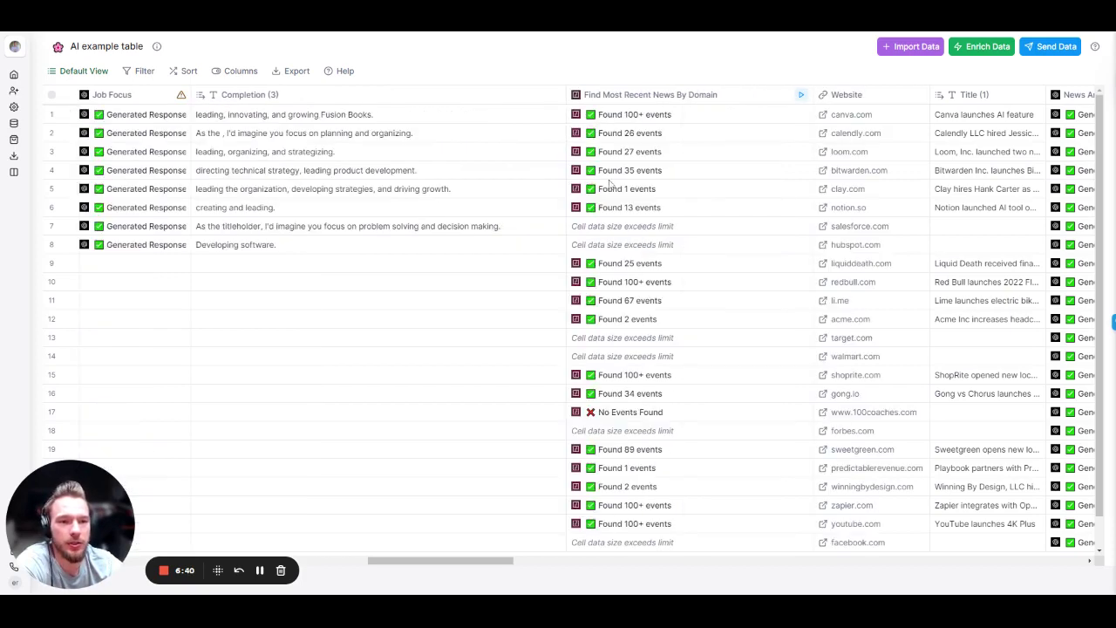
scroll(610, 183, "right", 5)
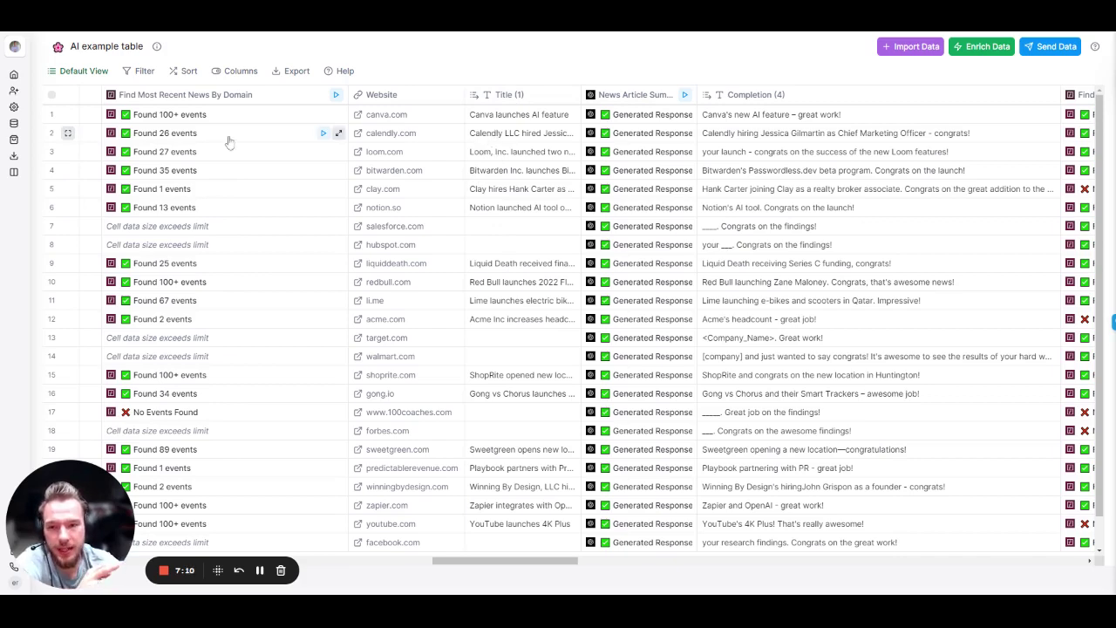
scroll(495, 139, "right", 2)
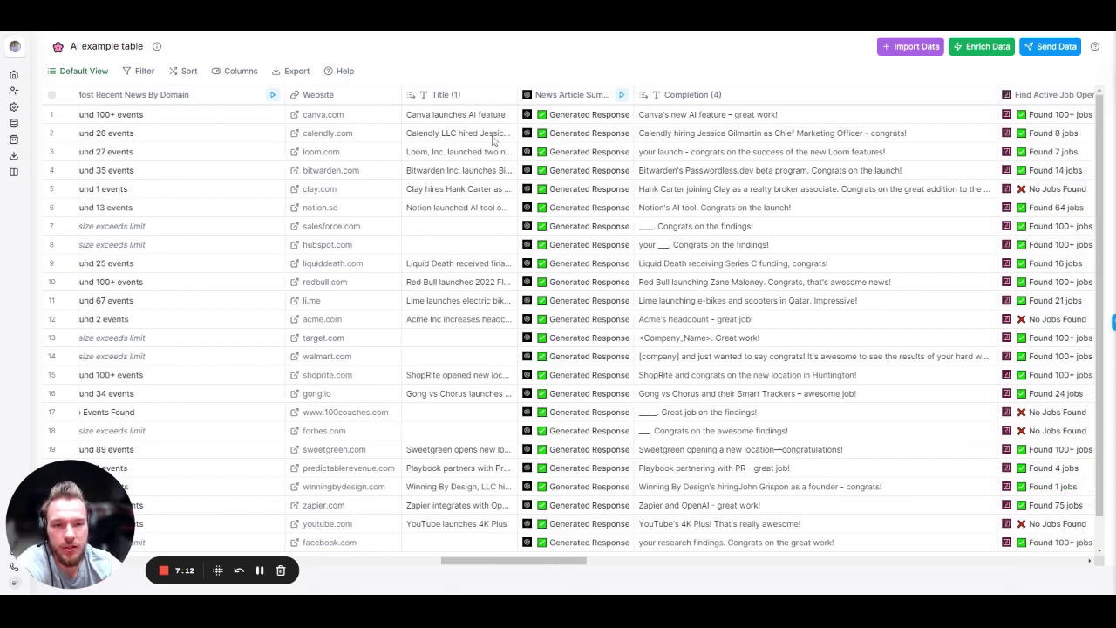
scroll(494, 139, "right", 3)
Expand the Title (1) news titles for rows 1–4 (Calendly, Loom, Bitwarden) to read them.
double_click(336, 117)
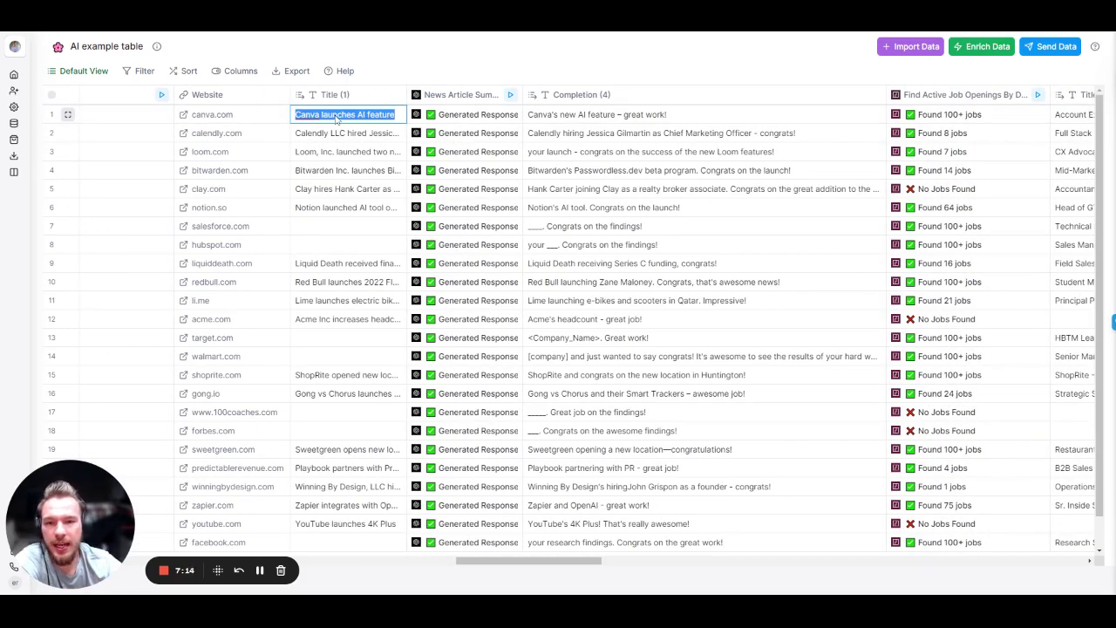
double_click(350, 137)
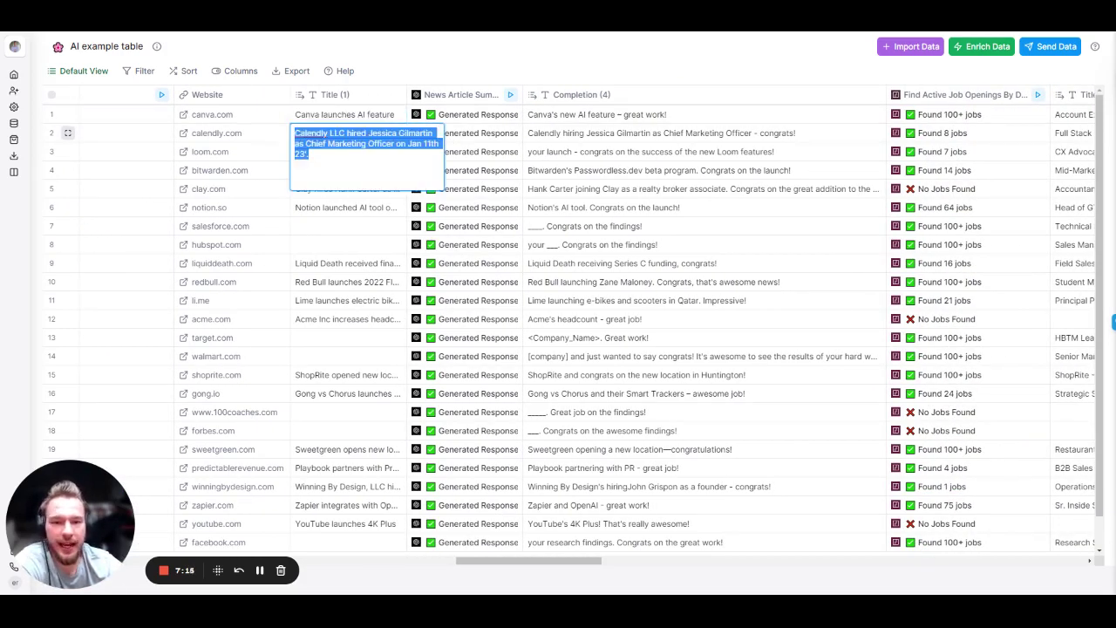
left_click(347, 210)
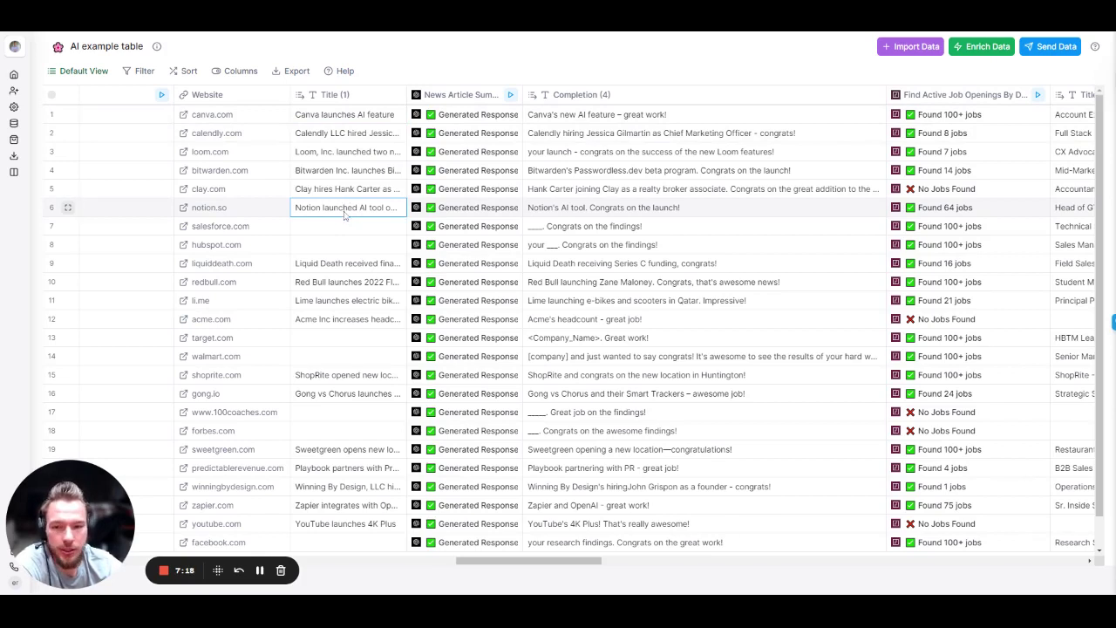
double_click(347, 171)
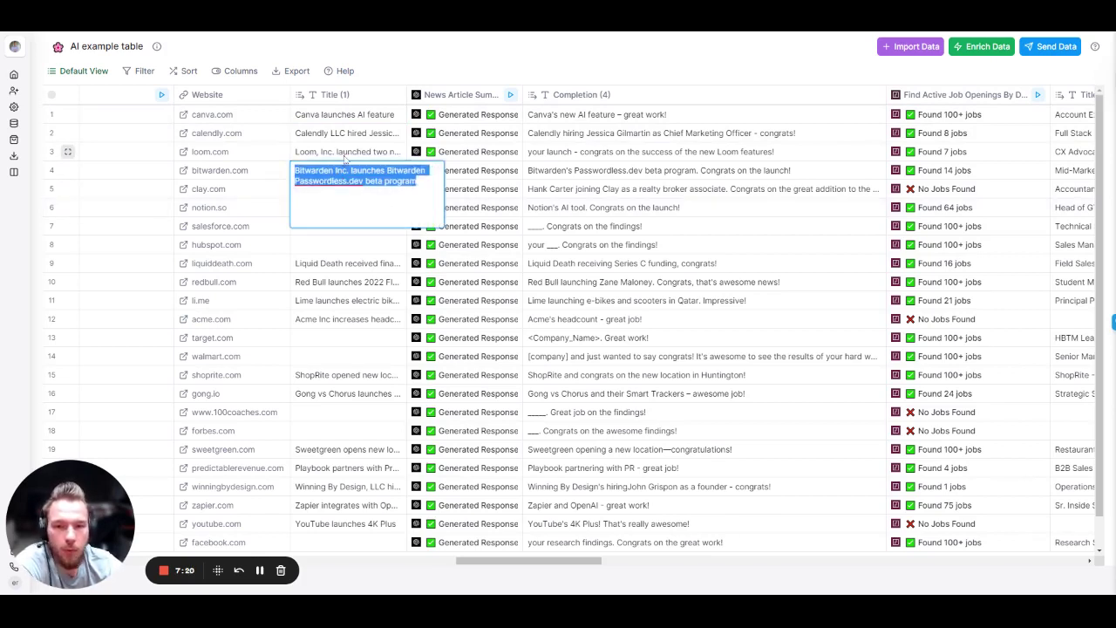
left_click(344, 154)
double_click(344, 153)
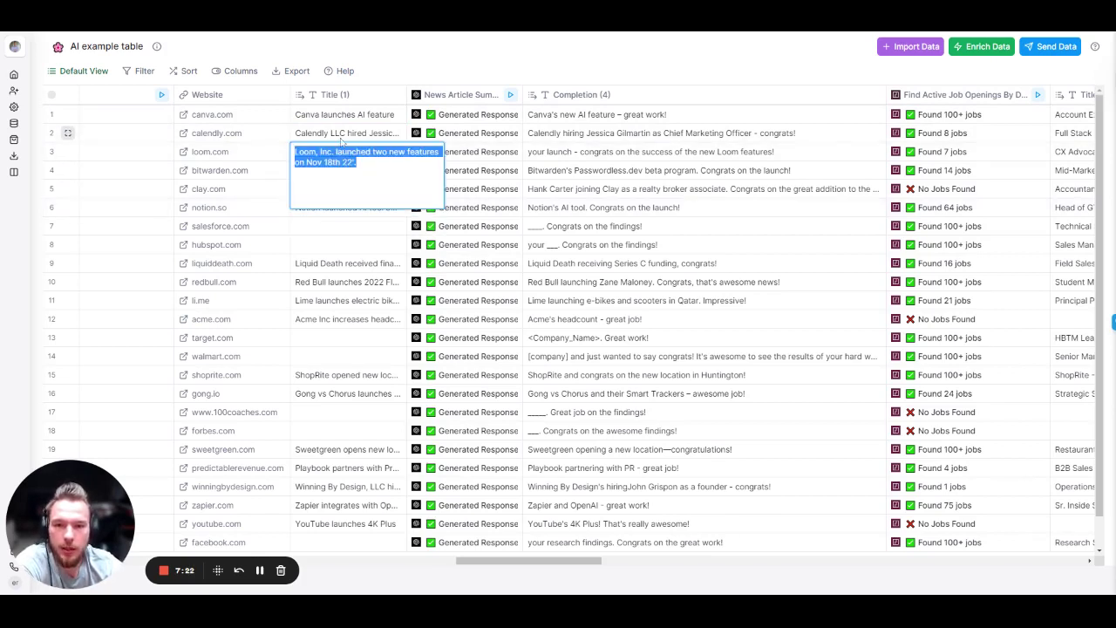
left_click(342, 139)
scroll(342, 143, "right", 3)
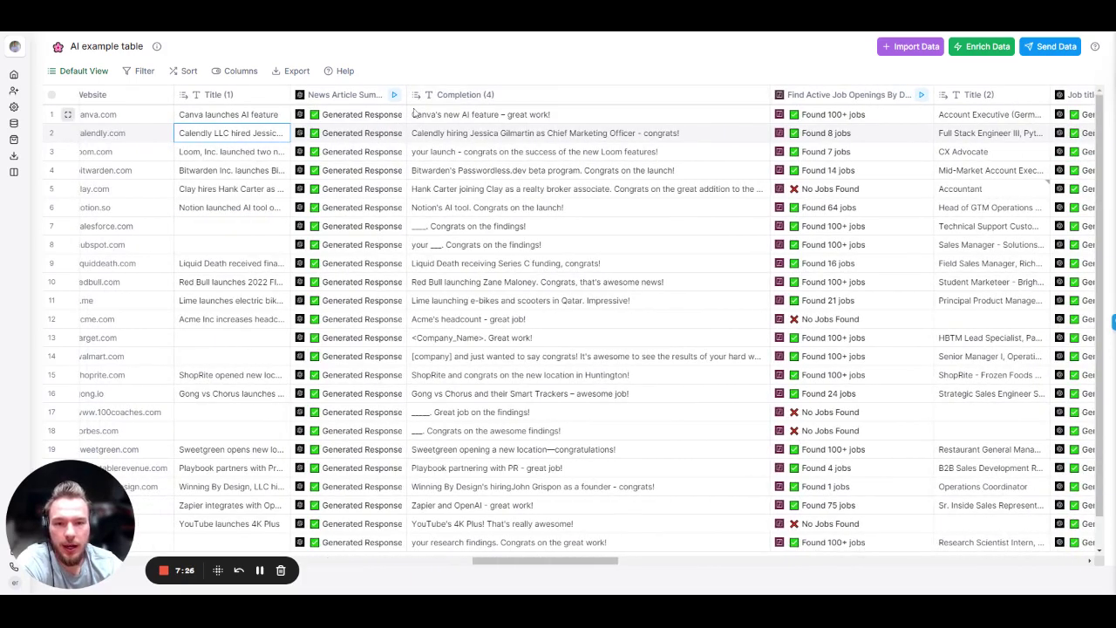
Review the News Article Summary column's prompt in its settings, then close the panel.
left_click(337, 97)
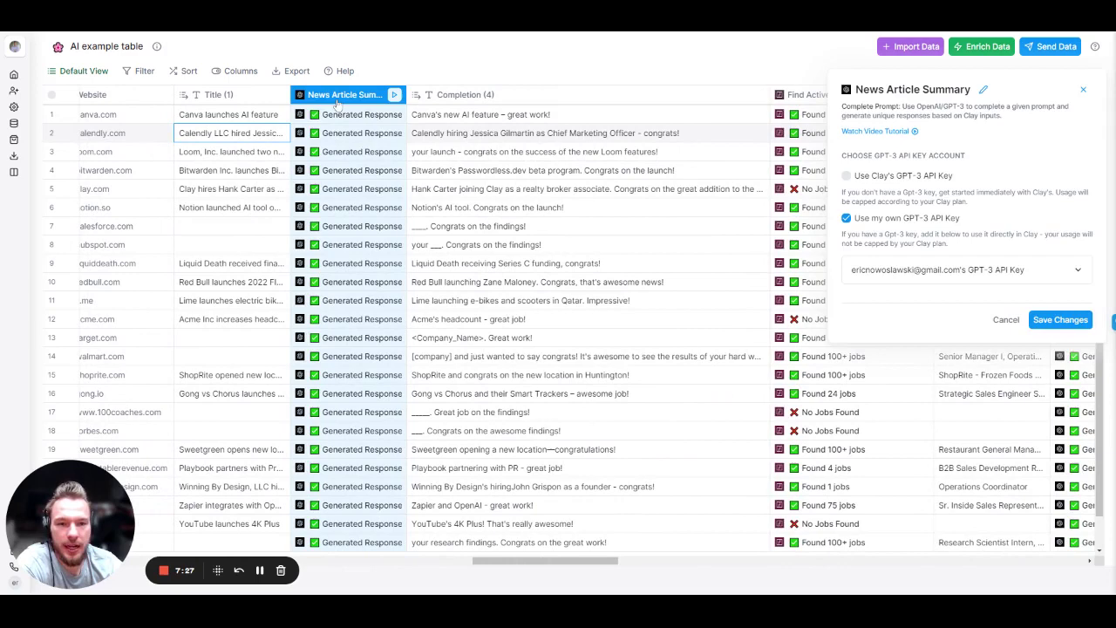
scroll(905, 383, "down", 3)
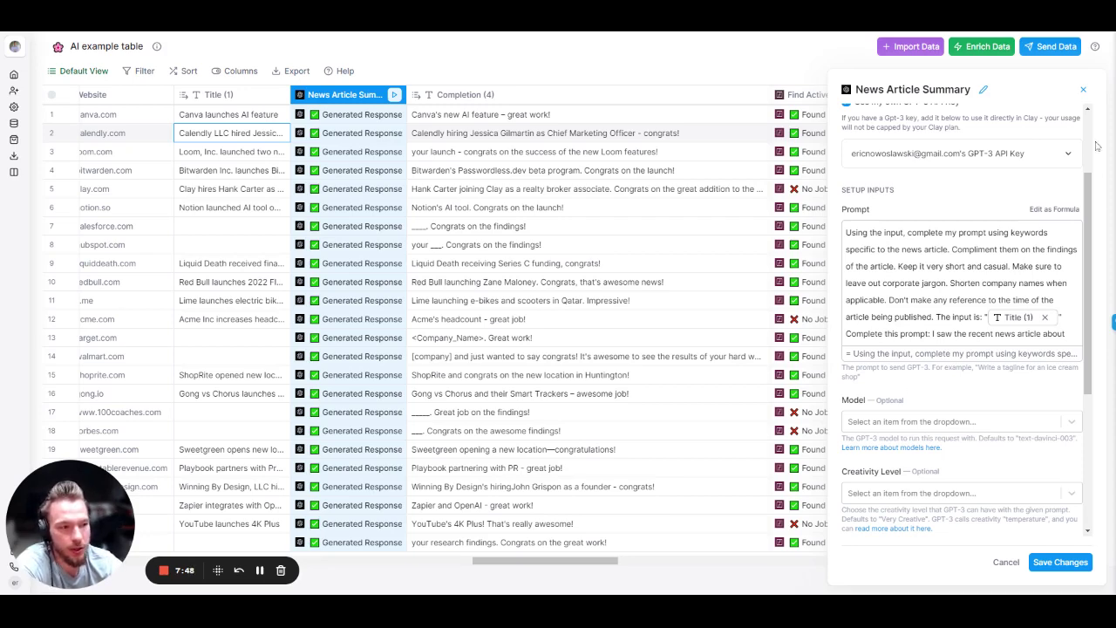
left_click(1083, 89)
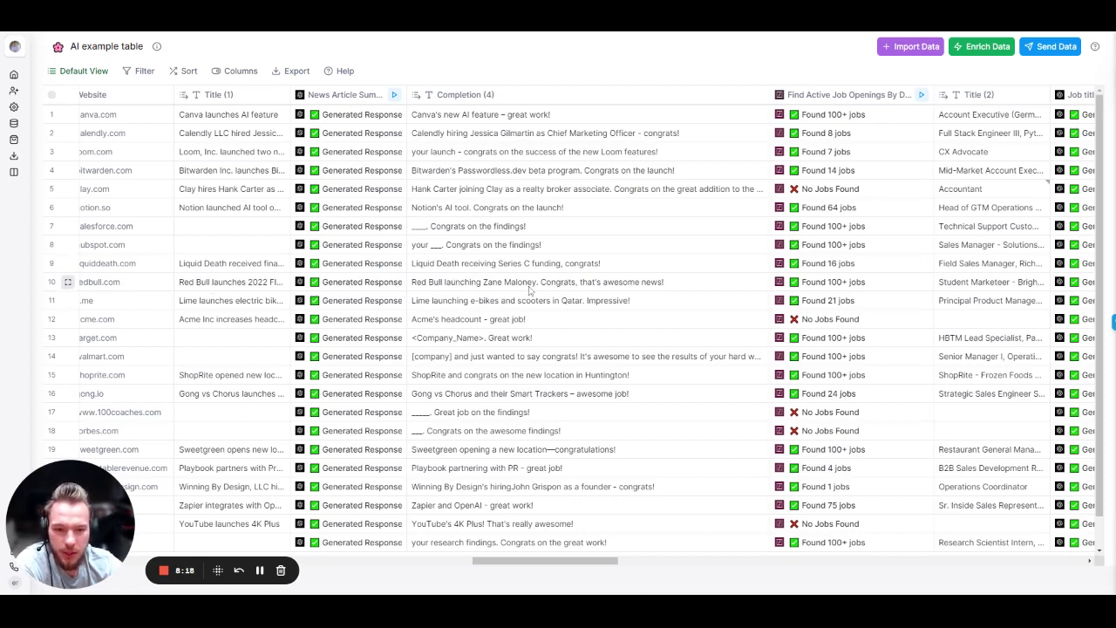
Read row 10's full Red Bull news title and drag the Website column further right.
double_click(251, 285)
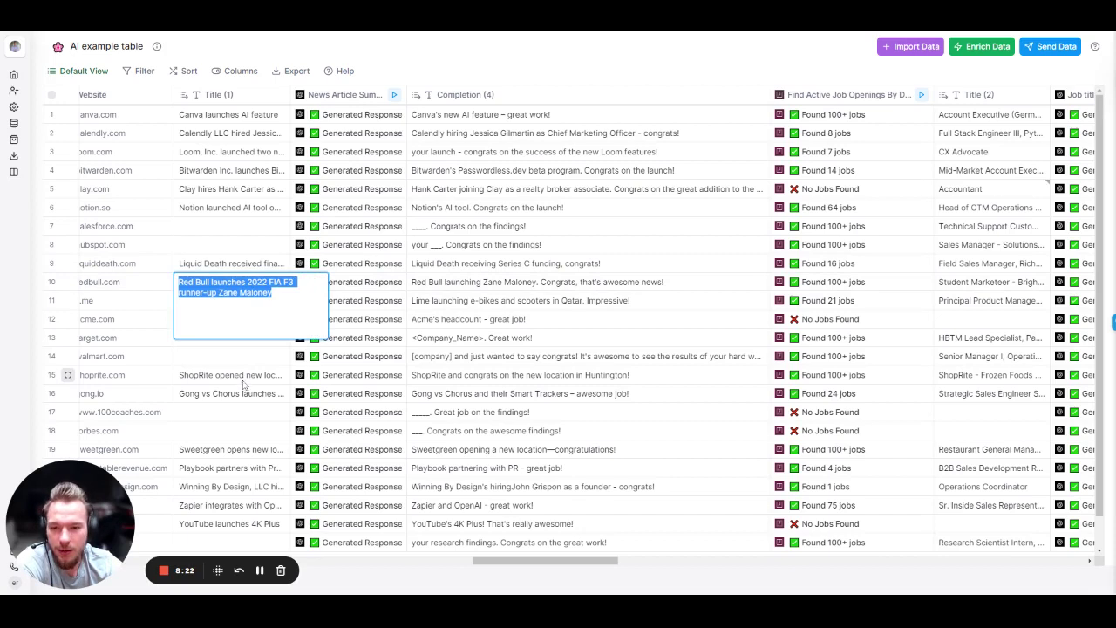
left_click(244, 384)
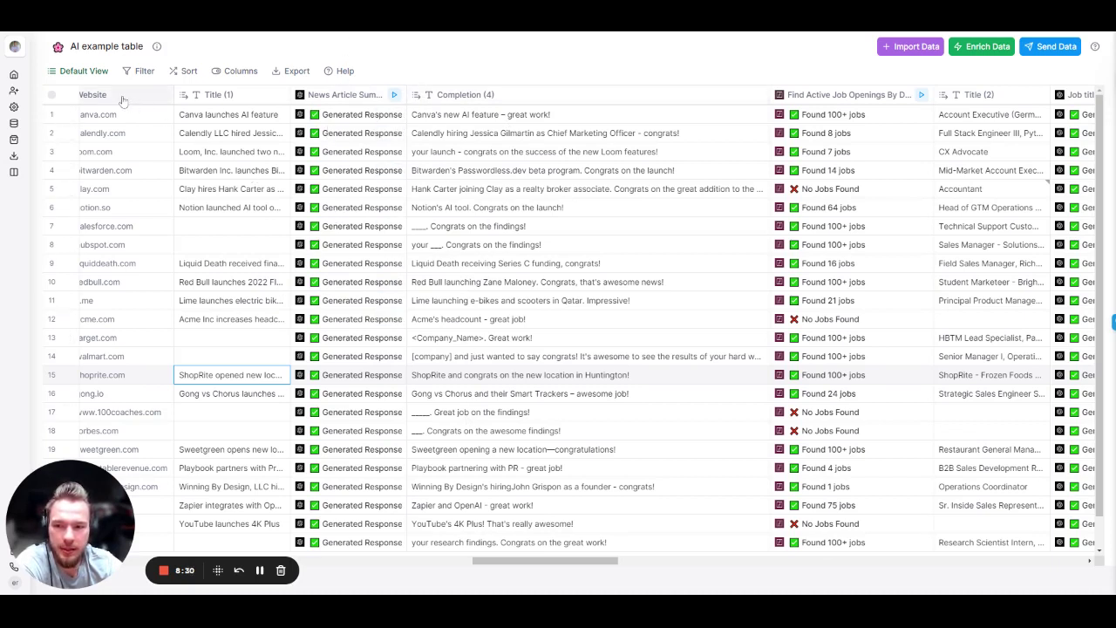
left_click_drag(122, 101, 645, 121)
Widen the Title (2) column so the full titles show.
scroll(632, 122, "right", 5)
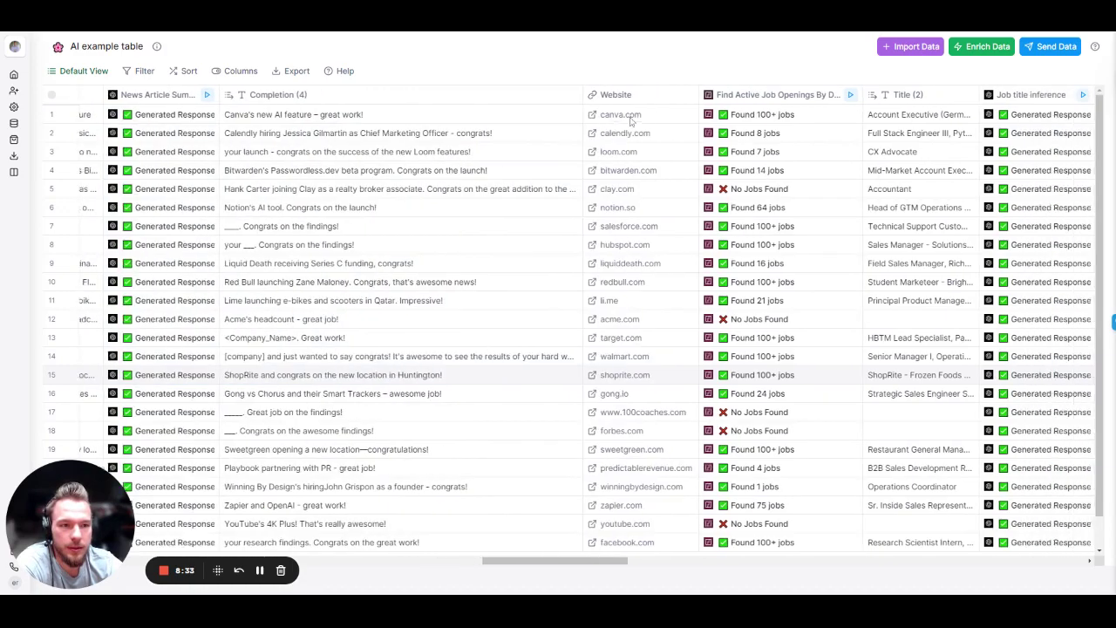
scroll(628, 125, "right", 3)
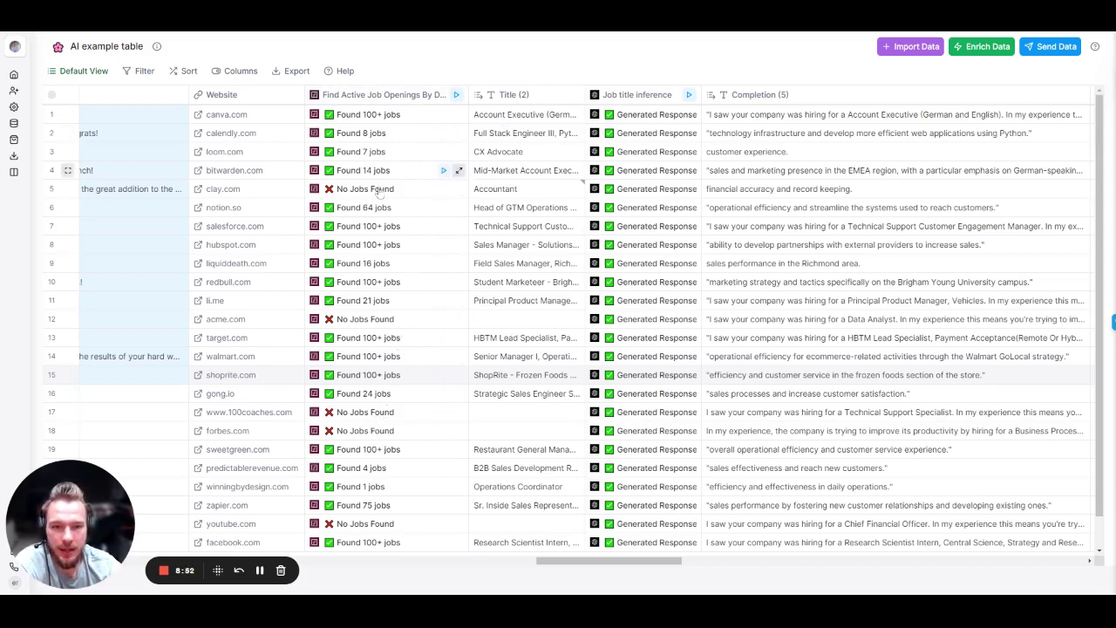
left_click_drag(586, 94, 652, 95)
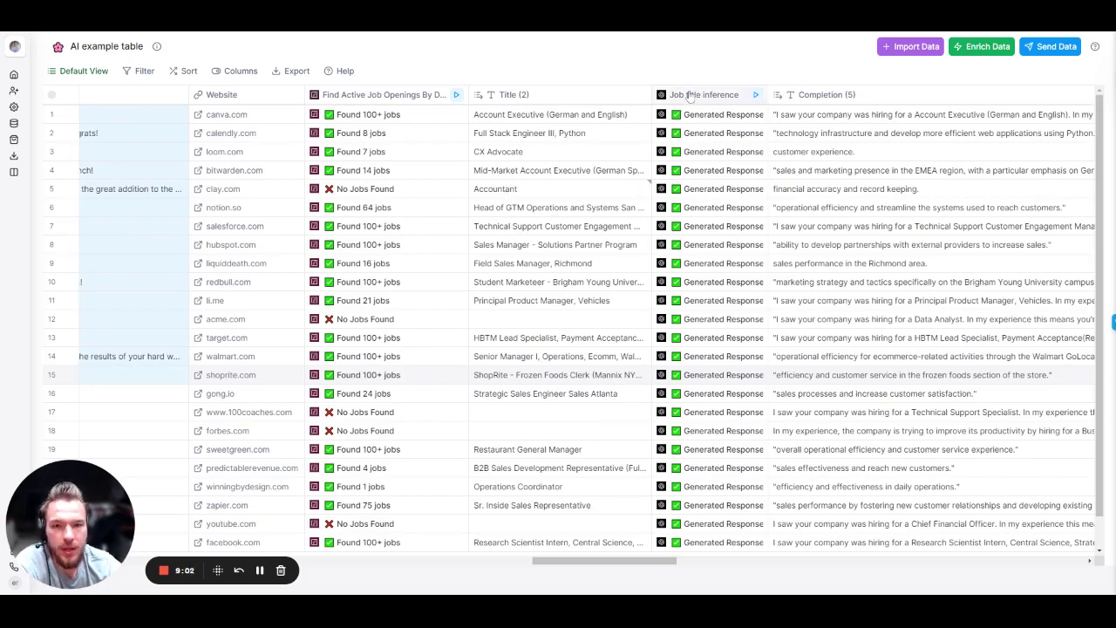
Move the Website column to just after Title (2), ahead of Job title inference.
scroll(708, 103, "right", 2)
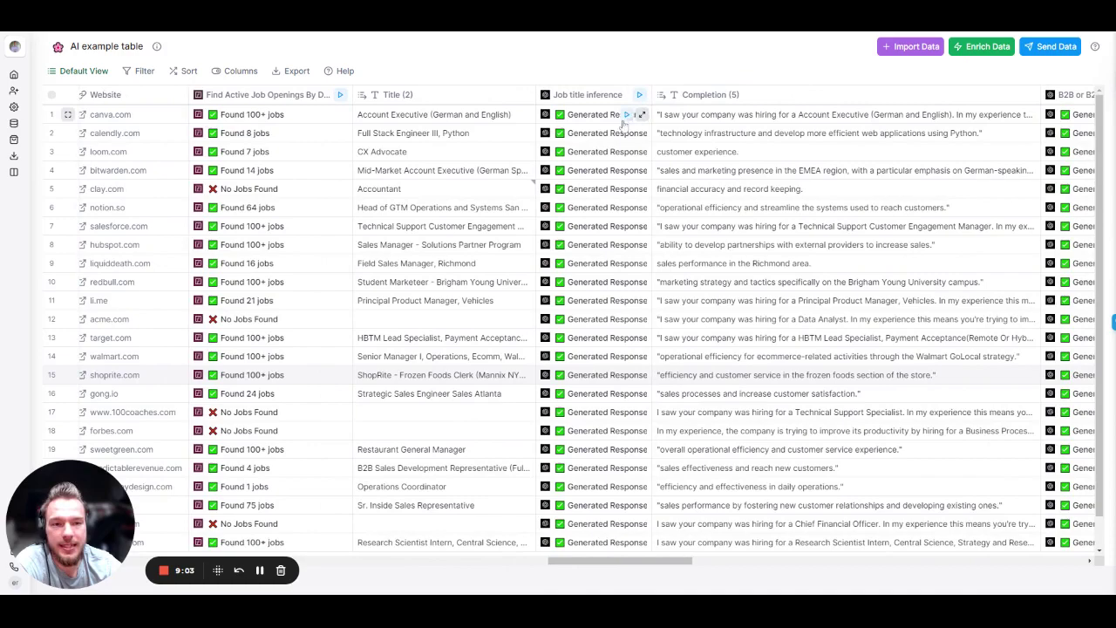
scroll(412, 154, "left", 2)
left_click_drag(218, 94, 523, 97)
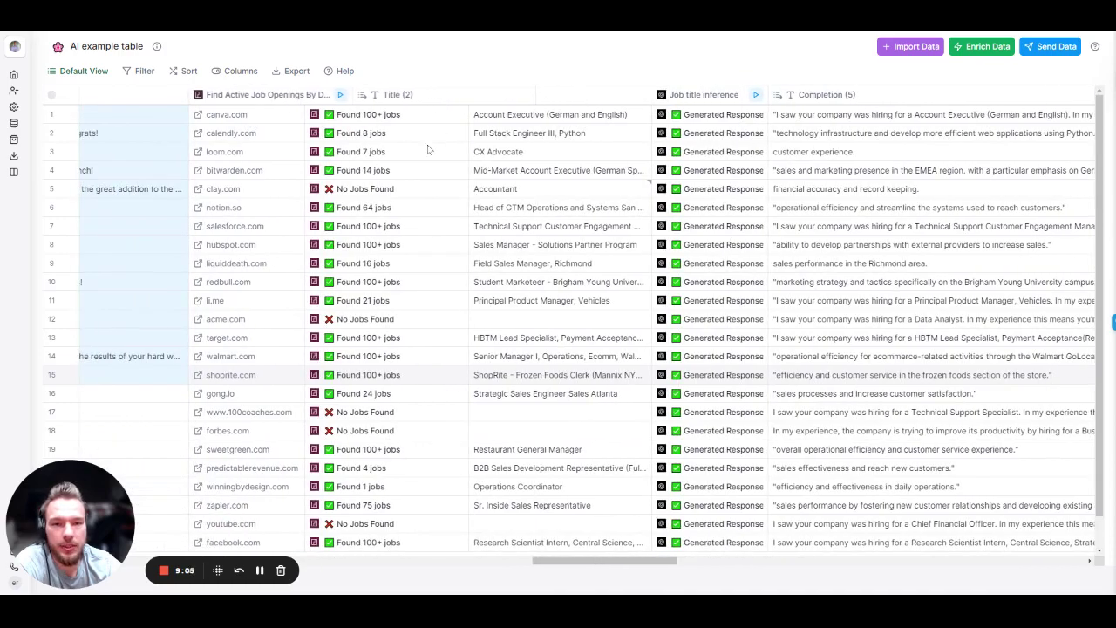
scroll(430, 145, "right", 5)
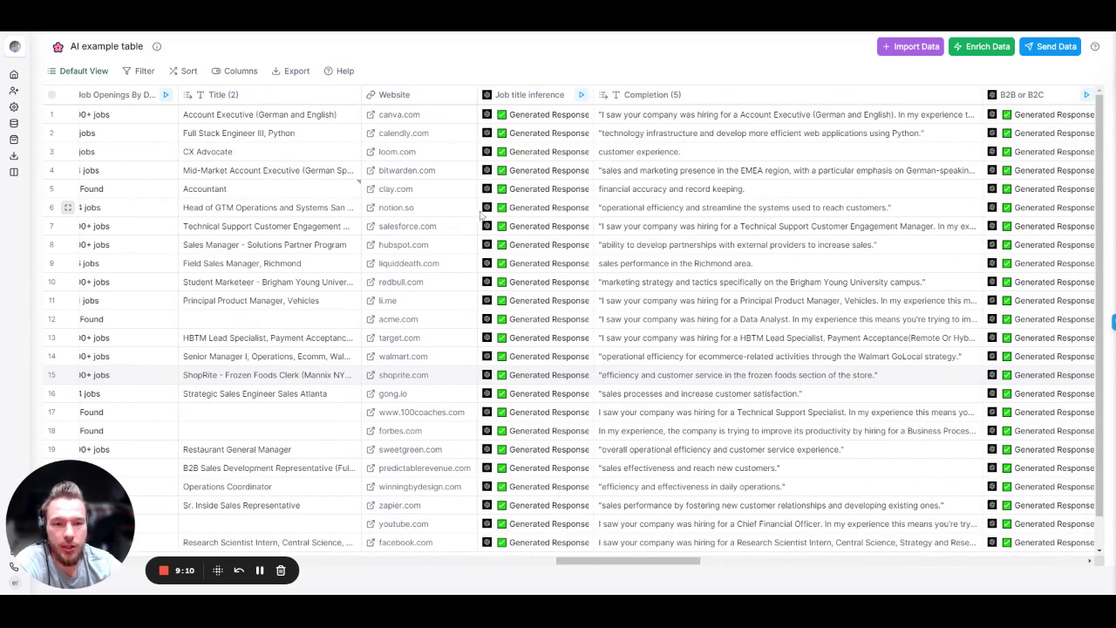
left_click(522, 99)
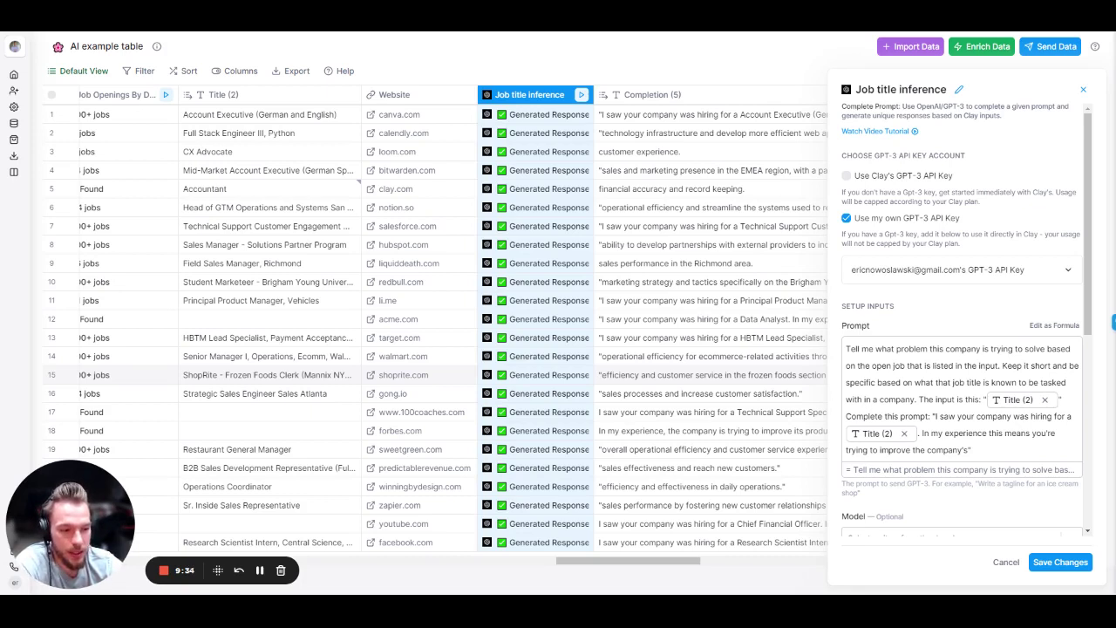
left_click(1082, 89)
scroll(588, 172, "right", 3)
scroll(588, 171, "down", 1)
scroll(588, 172, "up", 1)
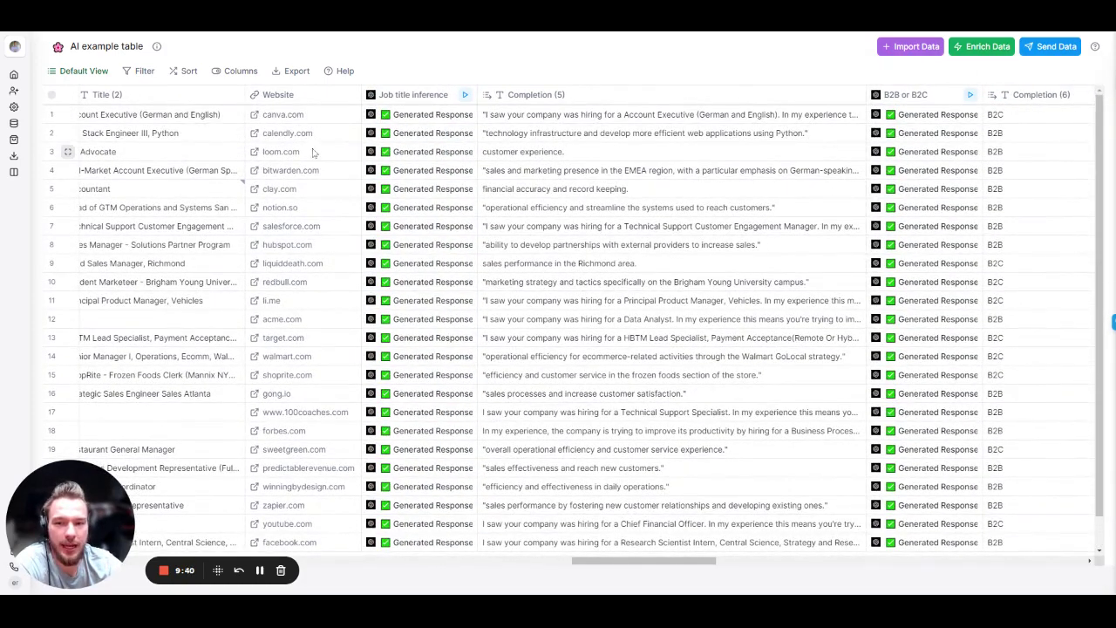
Expand the Completion (5) text for rows 1 and 2 to read them.
double_click(573, 116)
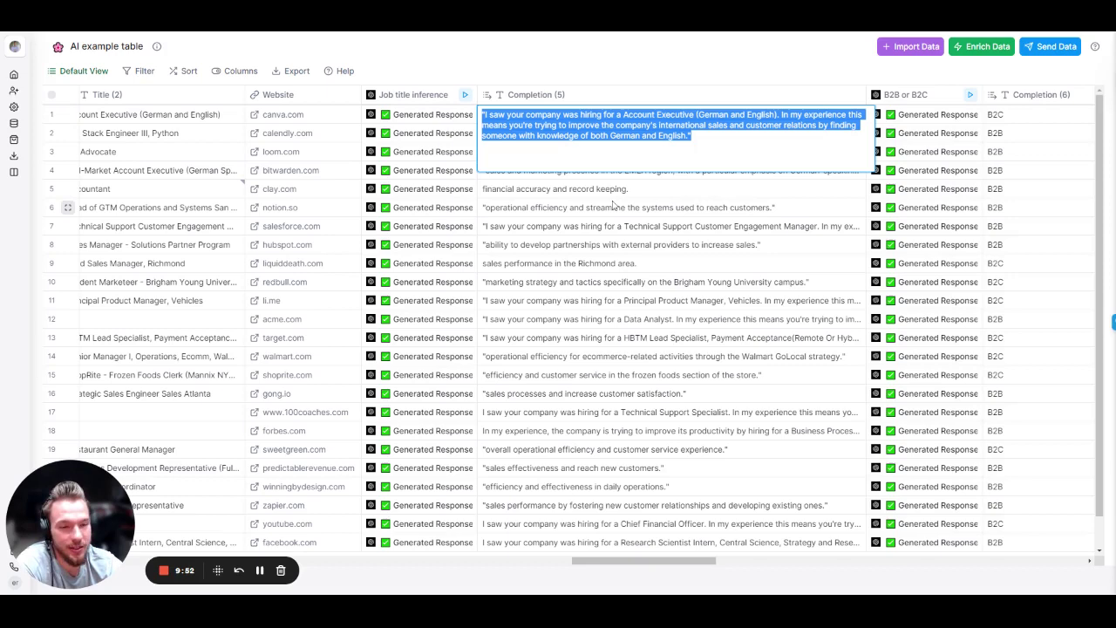
key("Escape")
key("Down")
key("Return")
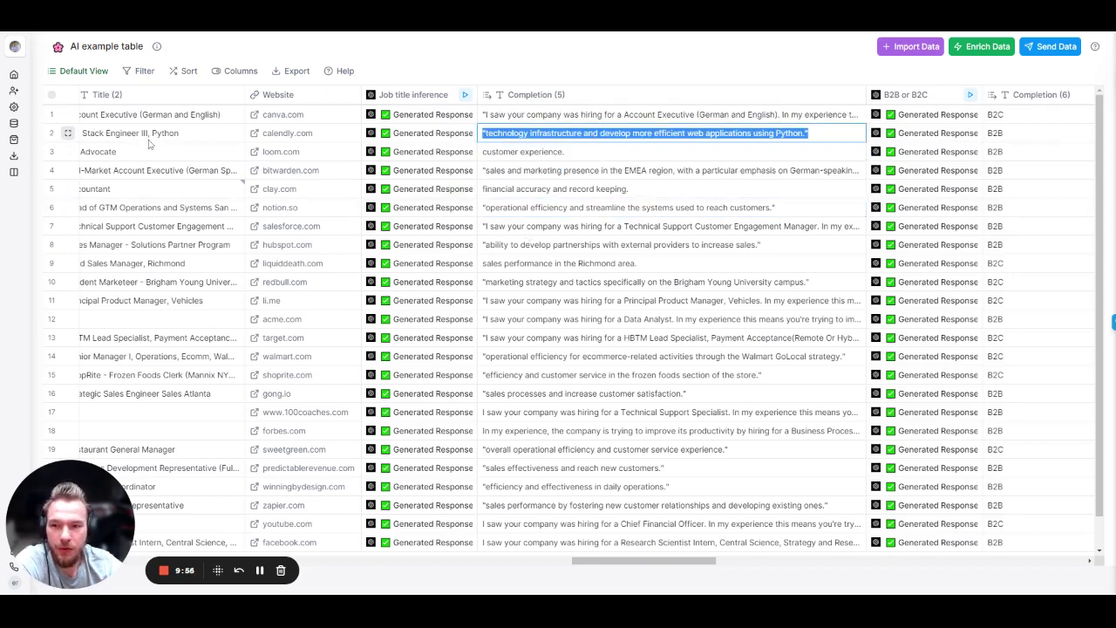
Move the Website column to just after B2B or B2C, before Completion (6).
scroll(154, 145, "left", 3)
scroll(153, 145, "right", 4)
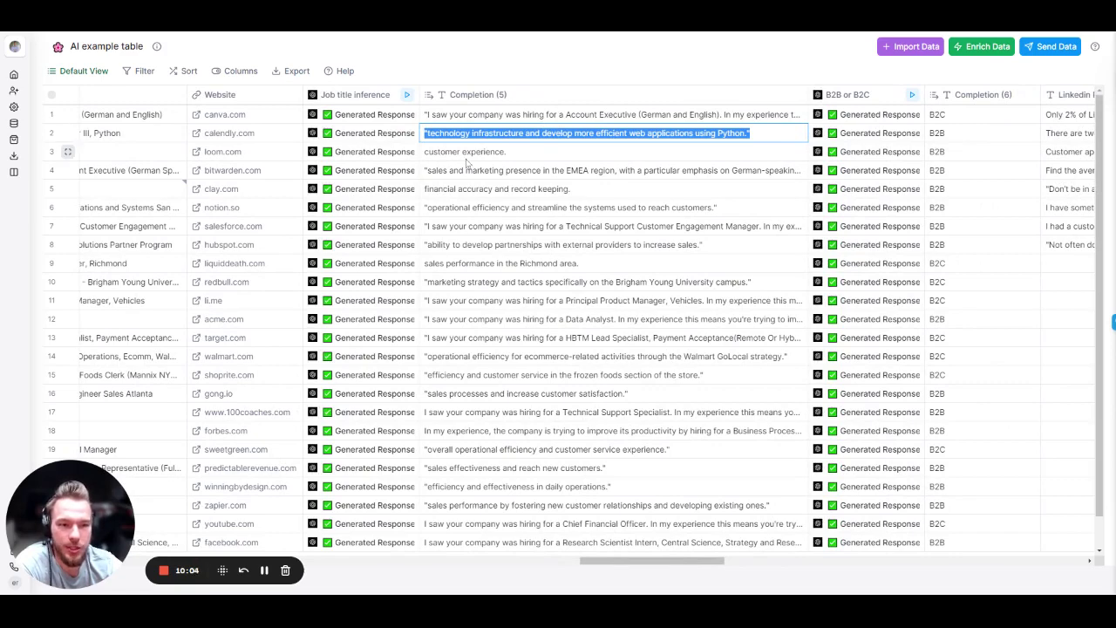
scroll(464, 160, "left", 3)
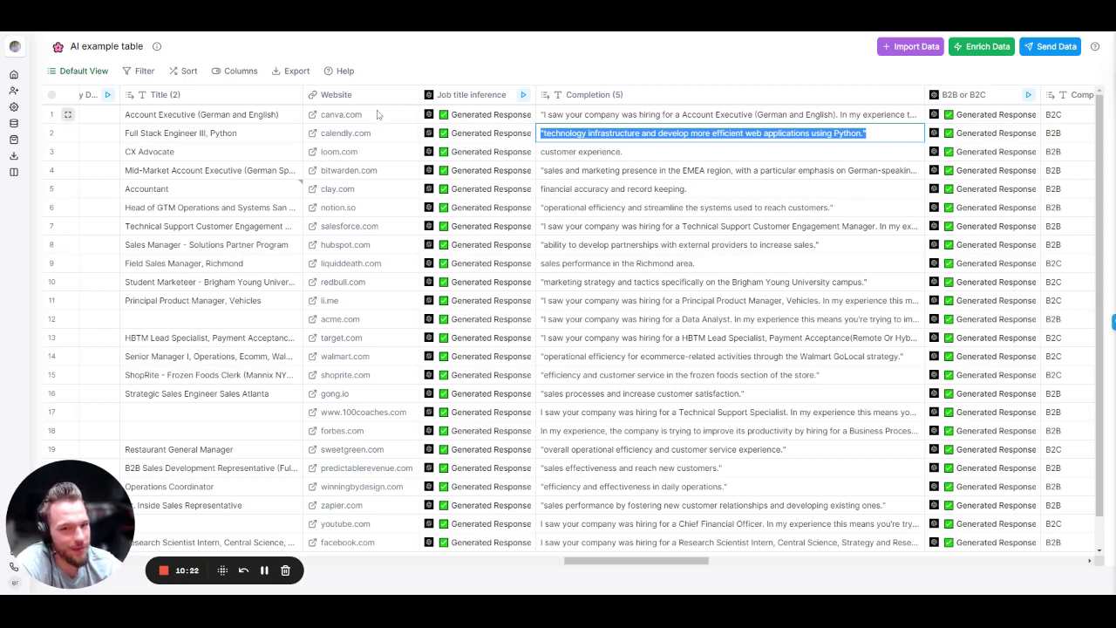
left_click_drag(349, 103, 924, 98)
scroll(493, 188, "right", 10)
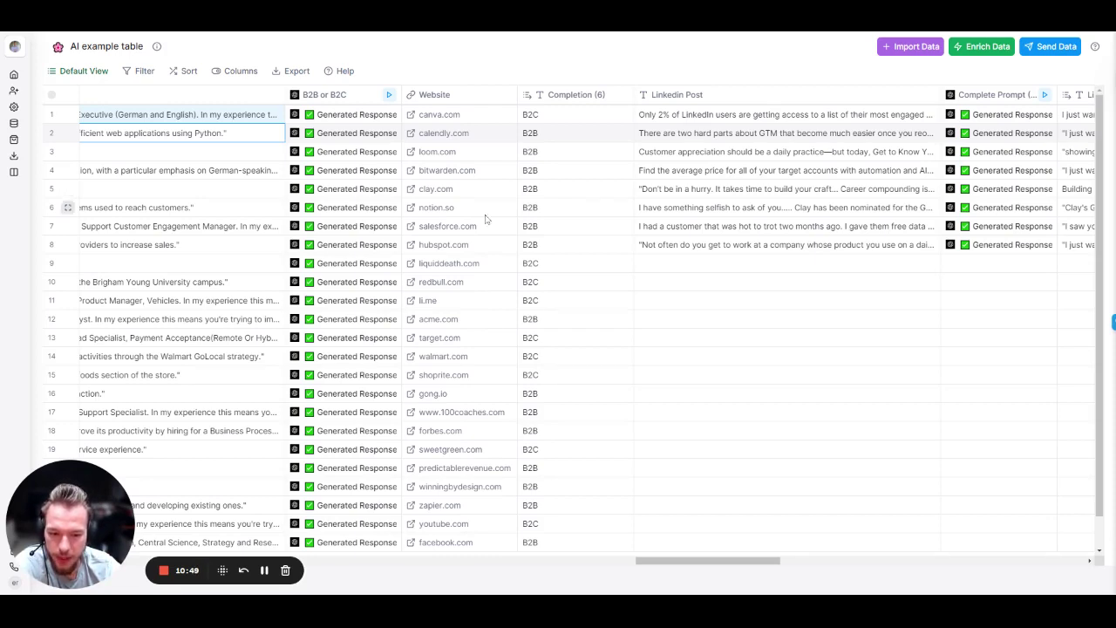
Scroll down and back up through the B2B or B2C results in the table.
scroll(482, 358, "down", 1)
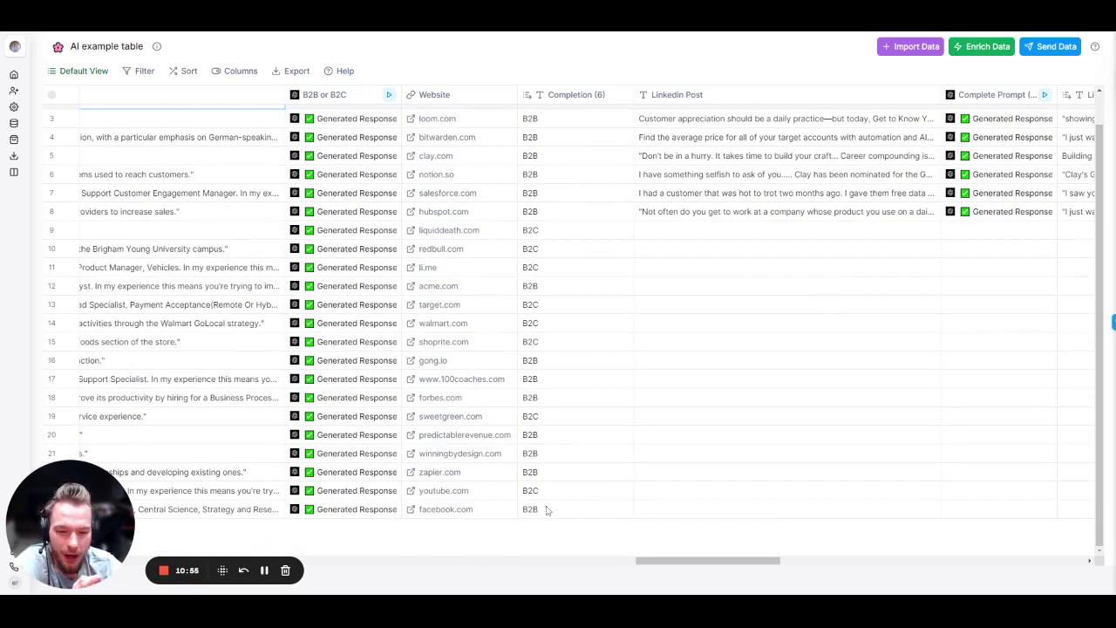
scroll(410, 311, "up", 2)
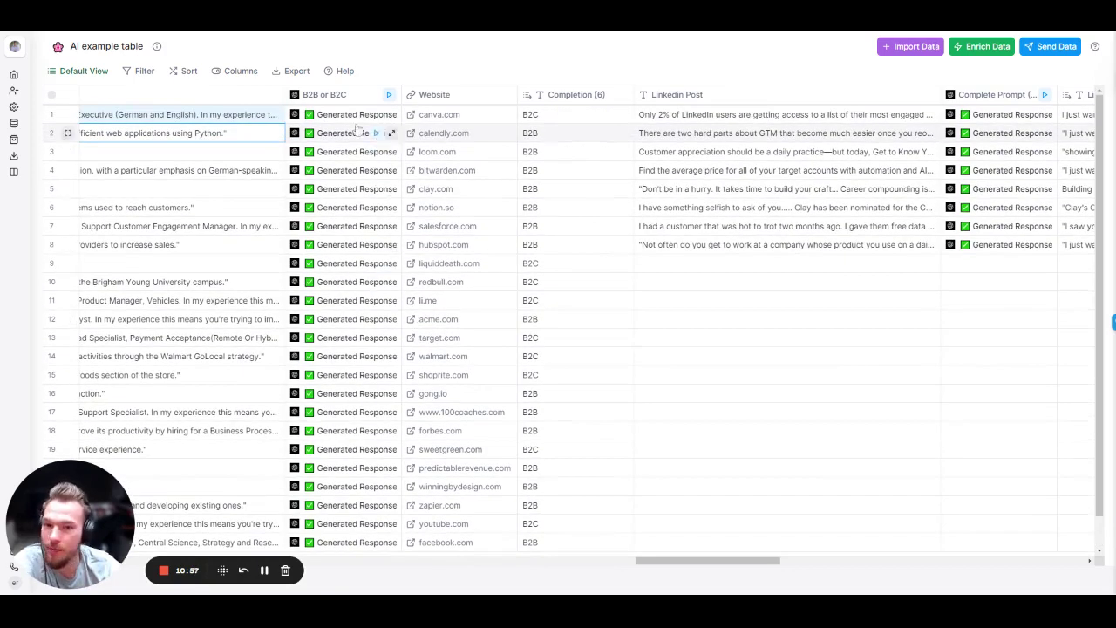
Open the B2B or B2C column's GPT-3 prompt settings, review them, and close without changes.
left_click(343, 96)
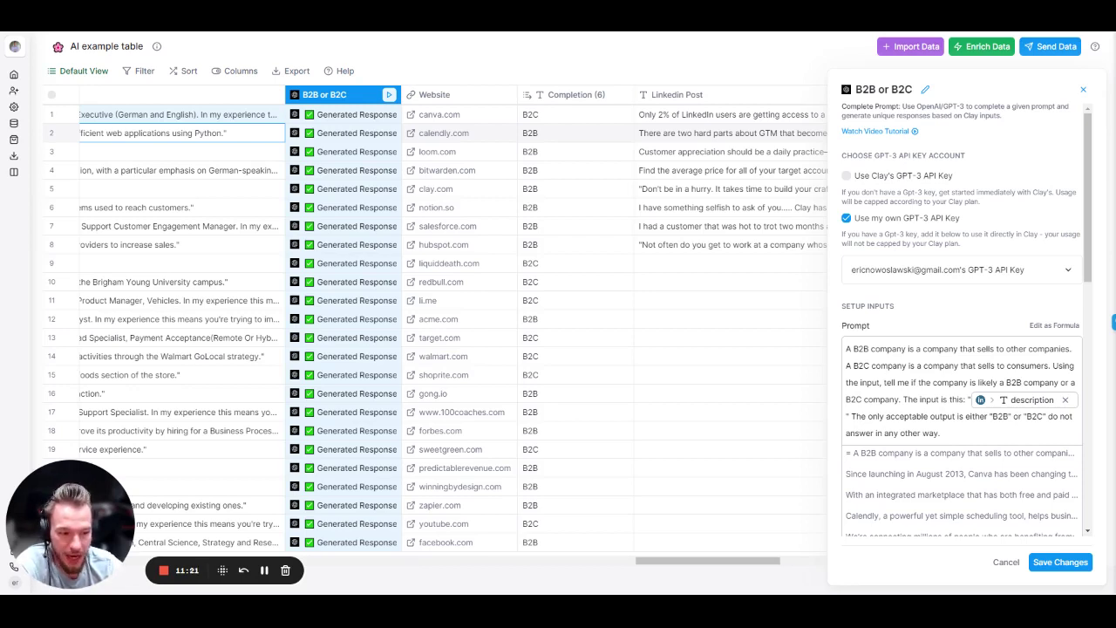
left_click(1005, 561)
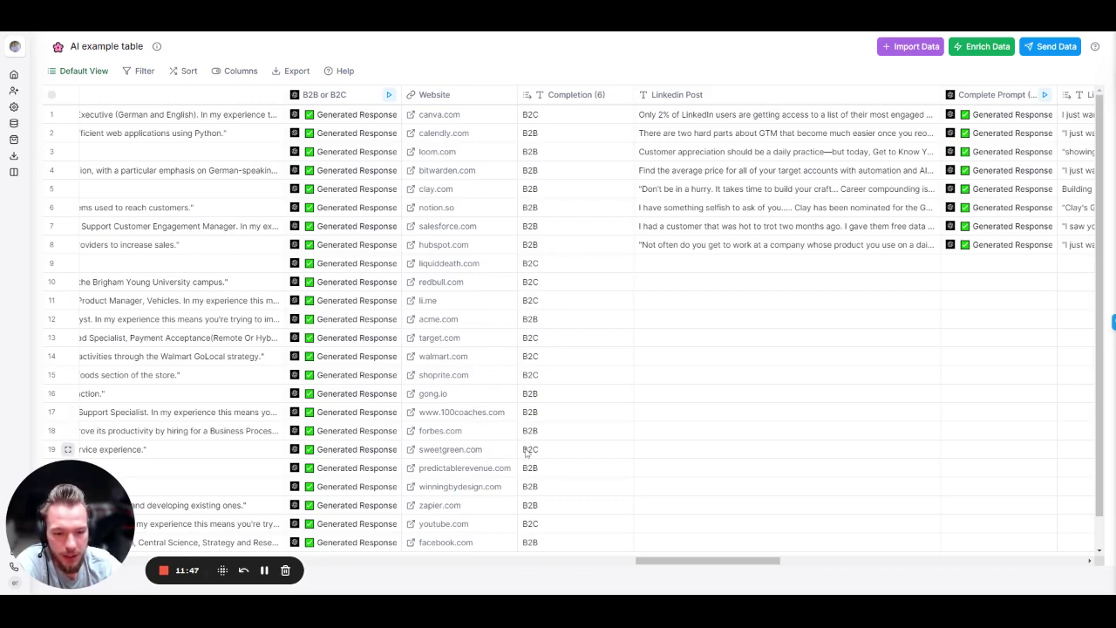
Scroll through rows canva.com to hubspot.com to review LinkedIn posts and Complete Prompt responses.
scroll(508, 462, "down", 1)
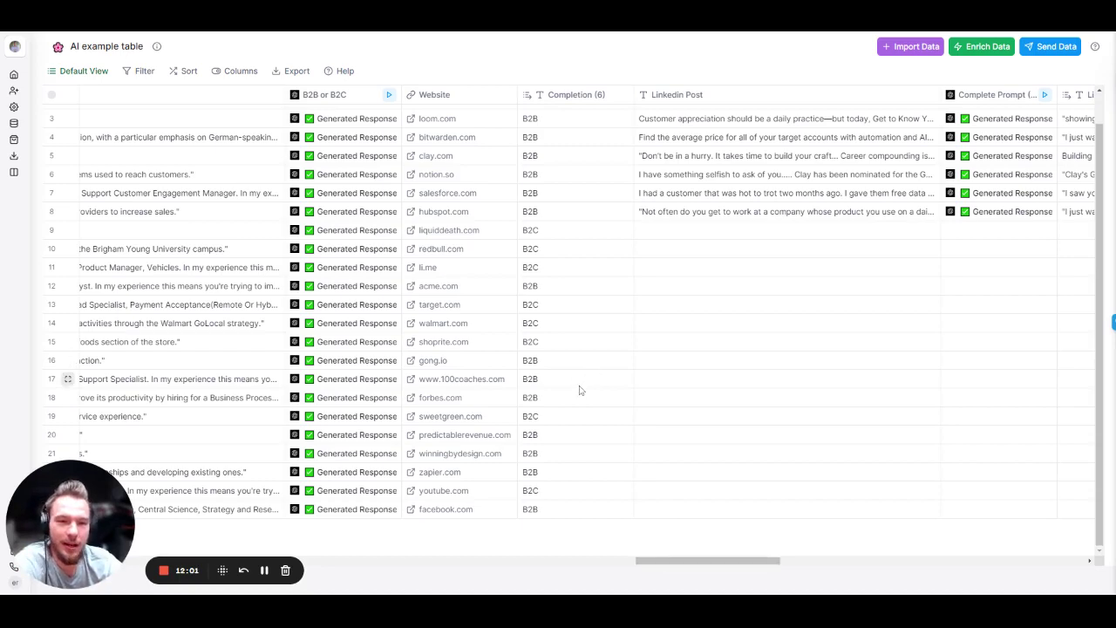
scroll(582, 384, "up", 1)
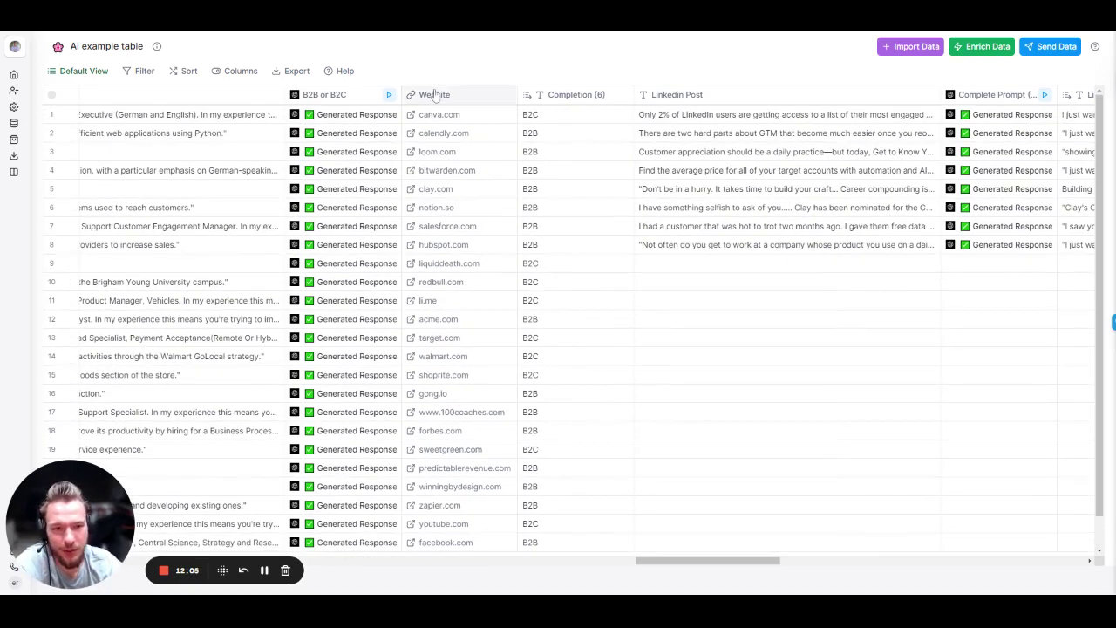
left_click_drag(434, 95, 790, 242)
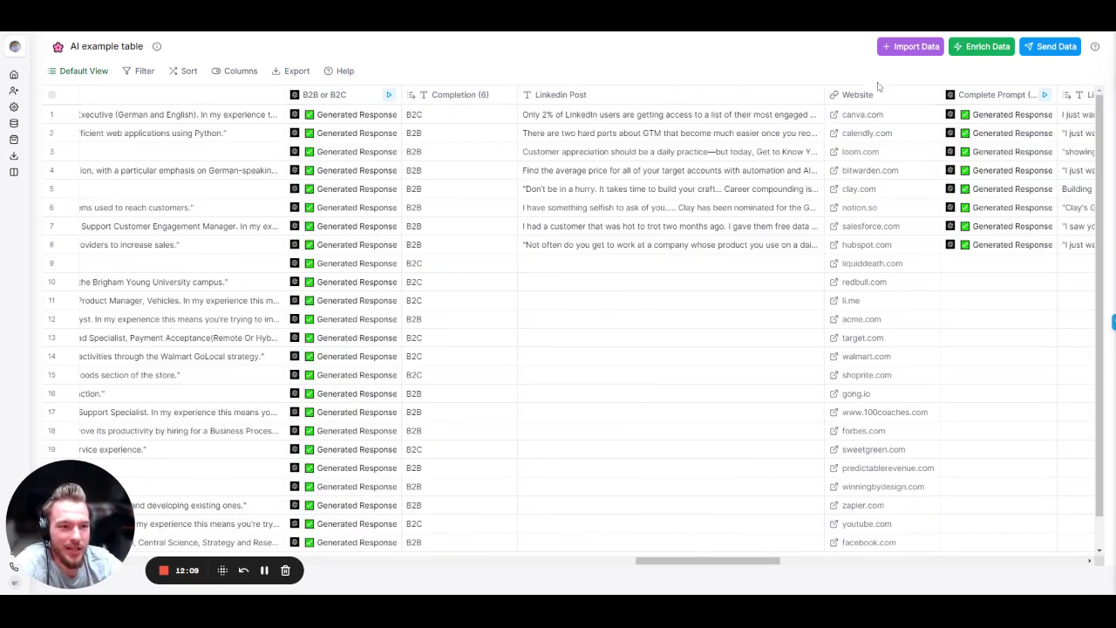
left_click_drag(676, 564, 716, 562)
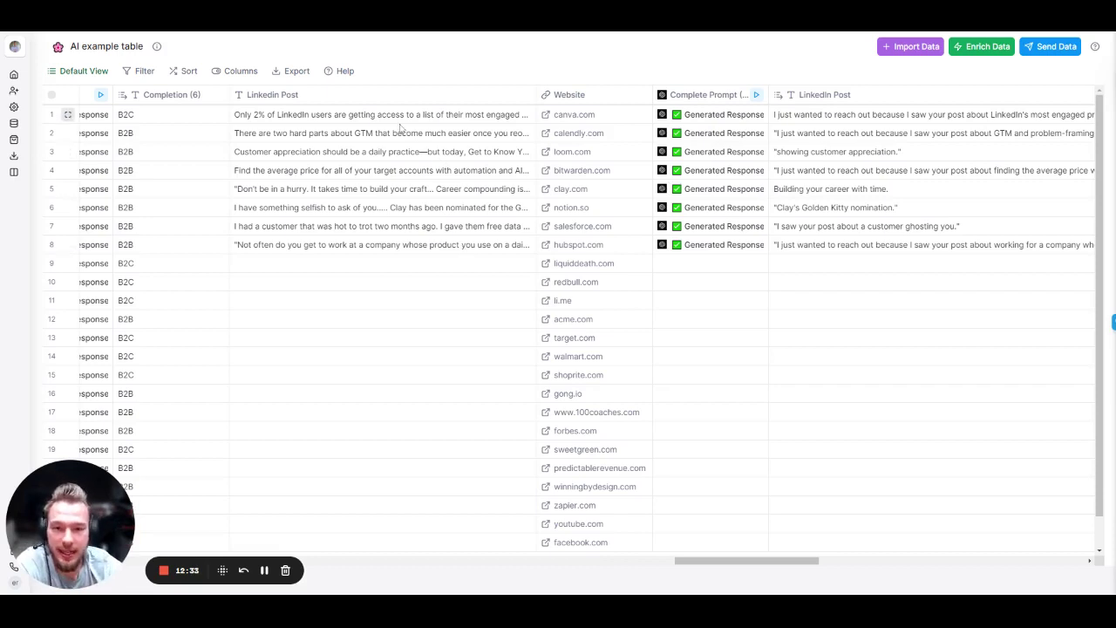
left_click_drag(398, 122, 388, 250)
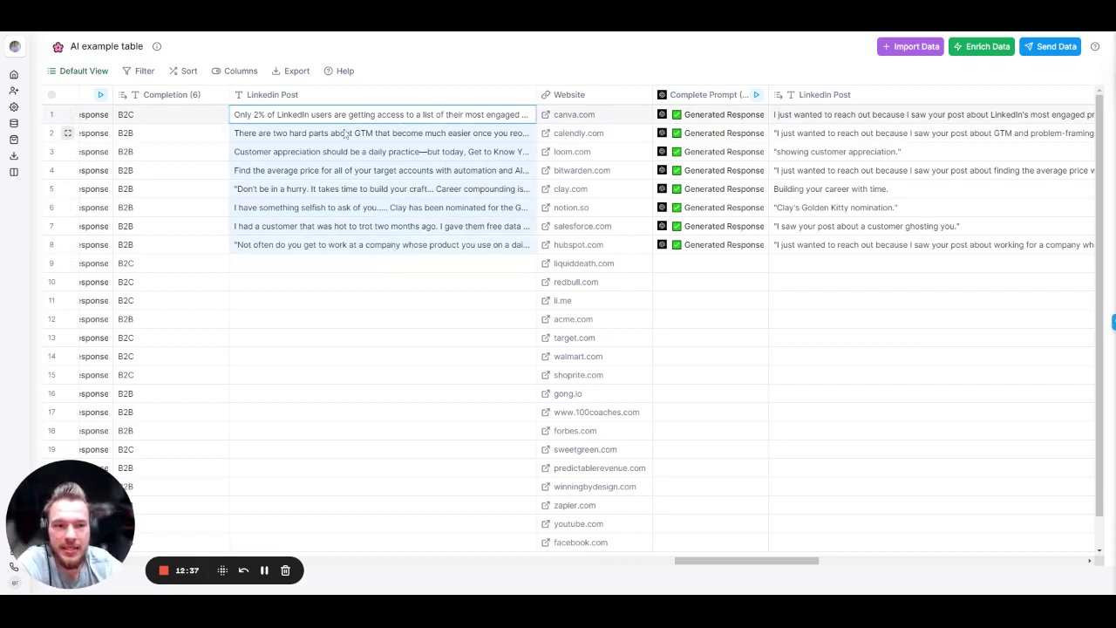
scroll(349, 131, "right", 3)
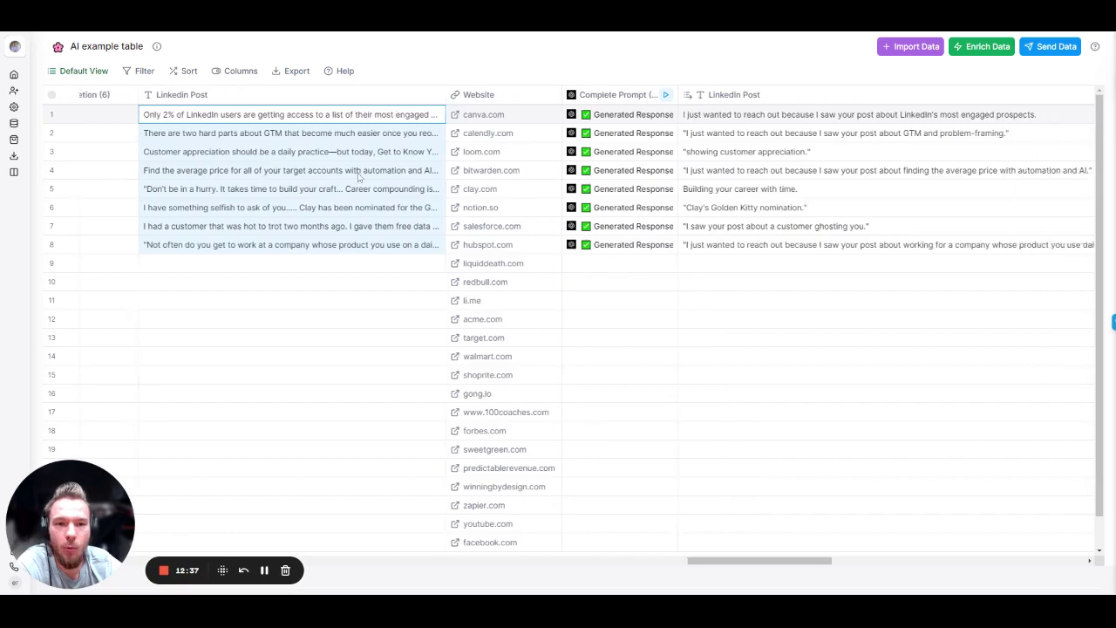
left_click(578, 95)
left_click(715, 143)
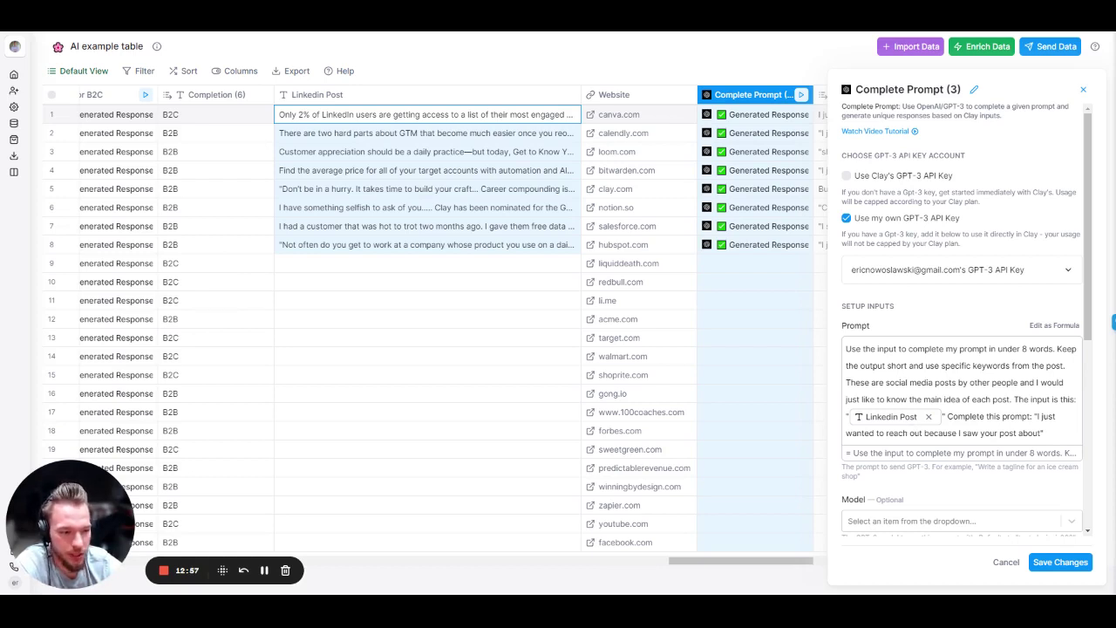
left_click(1005, 561)
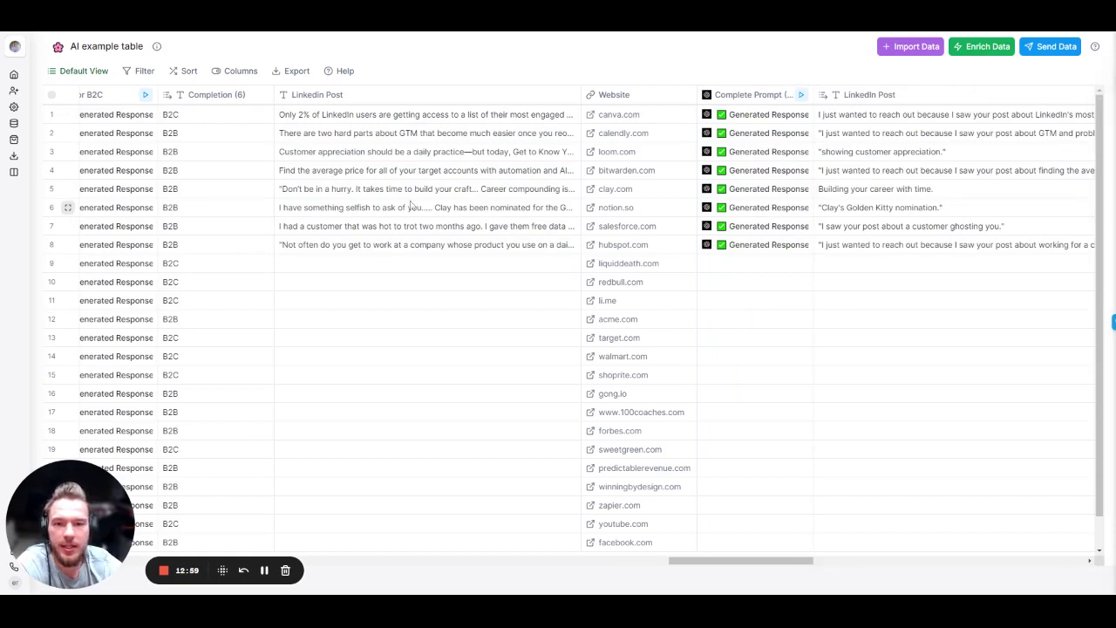
double_click(314, 116)
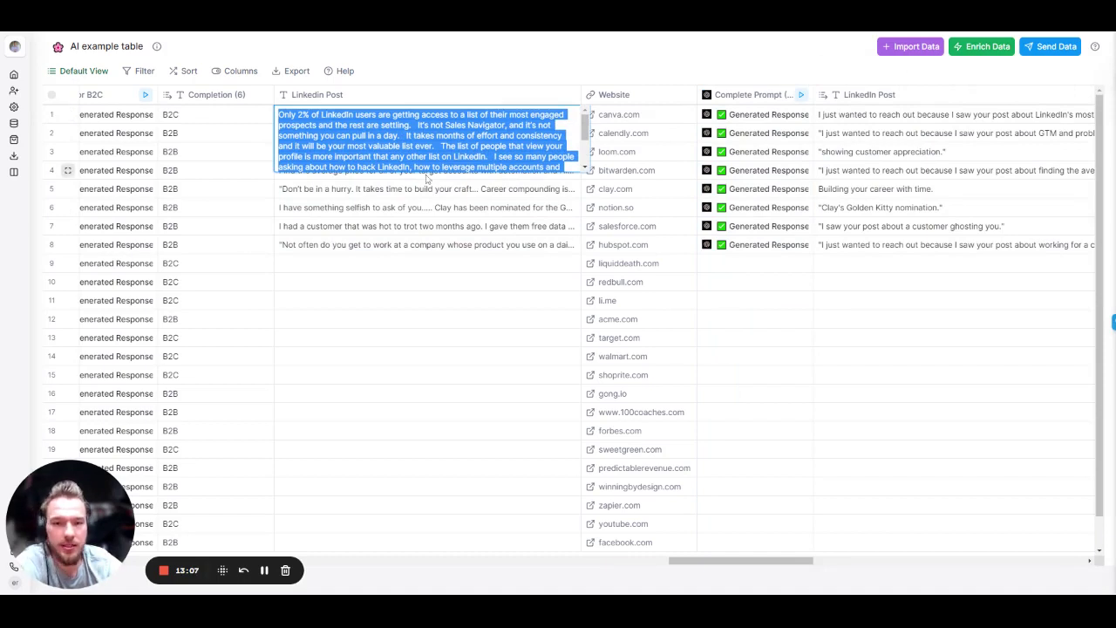
left_click(434, 217)
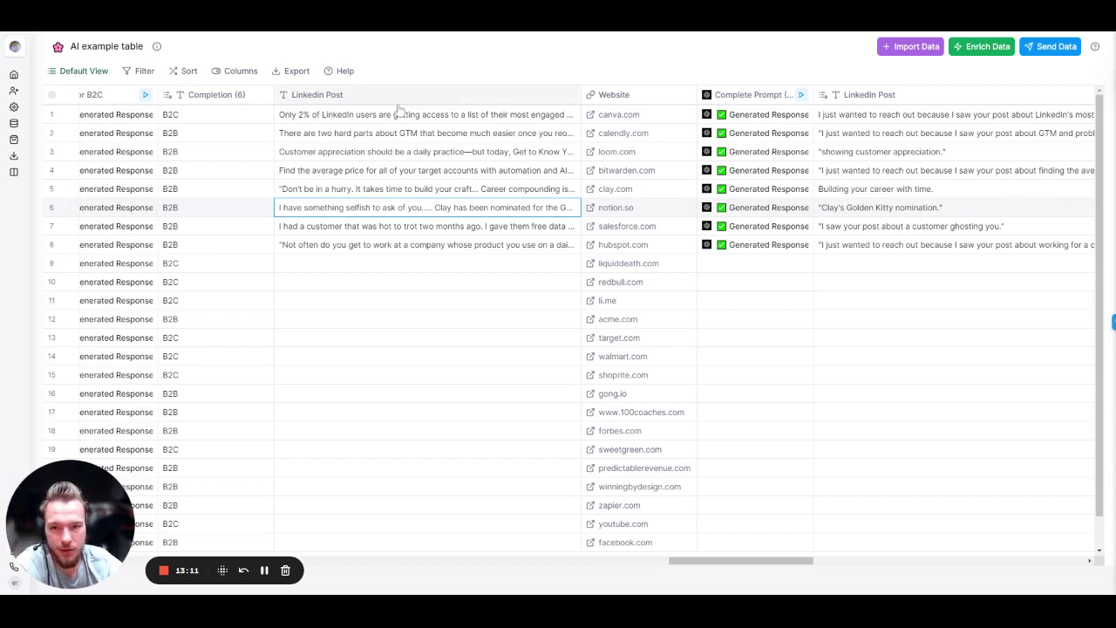
scroll(433, 217, "right", 3)
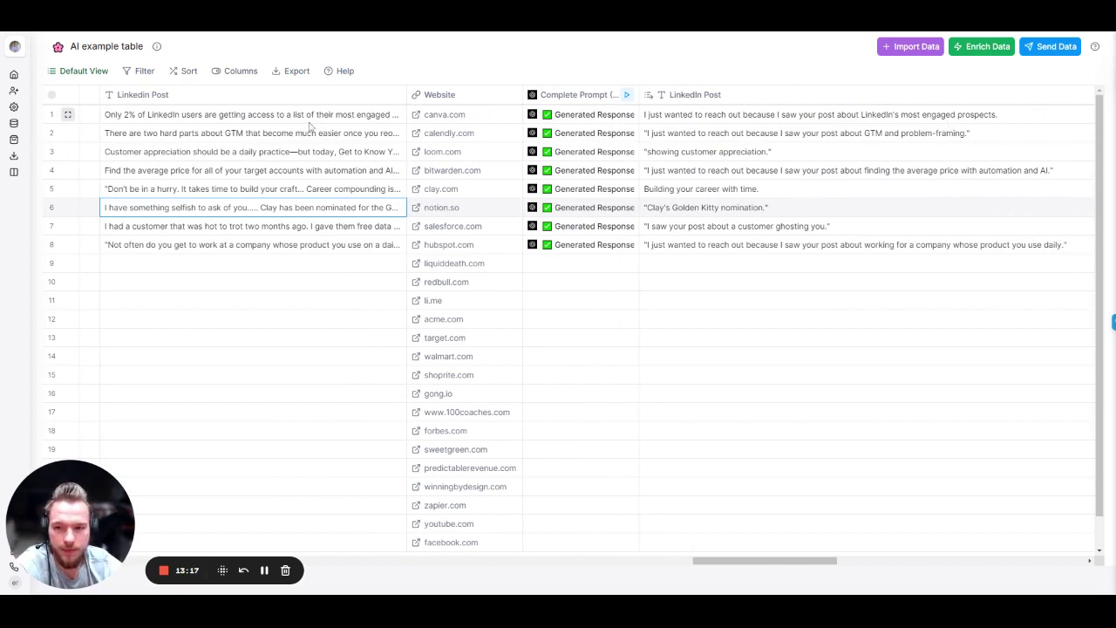
double_click(277, 134)
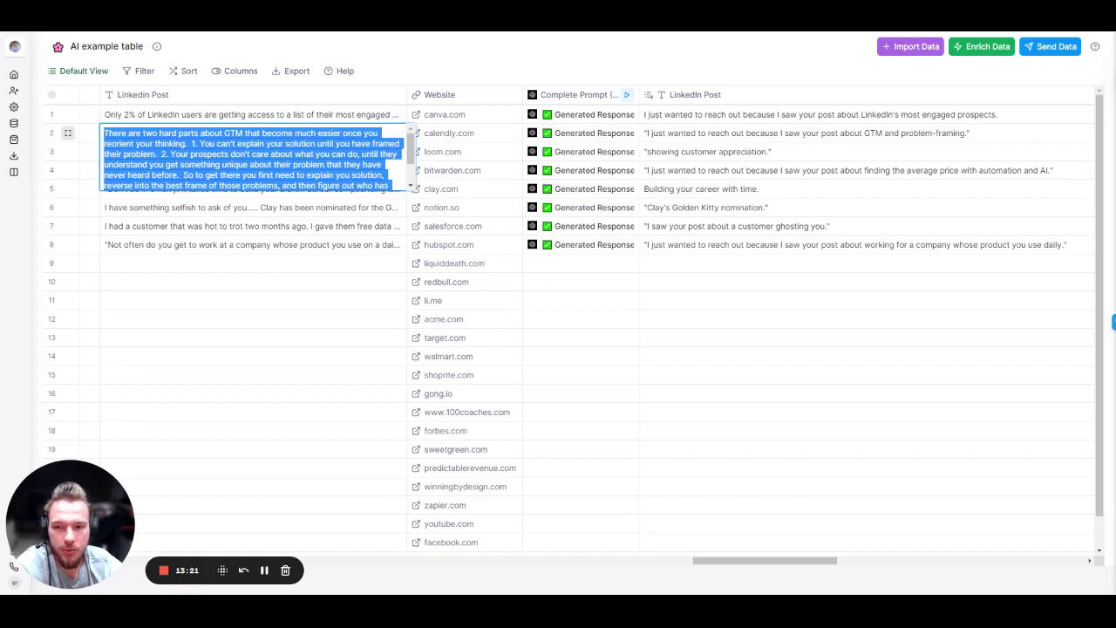
left_click(714, 139)
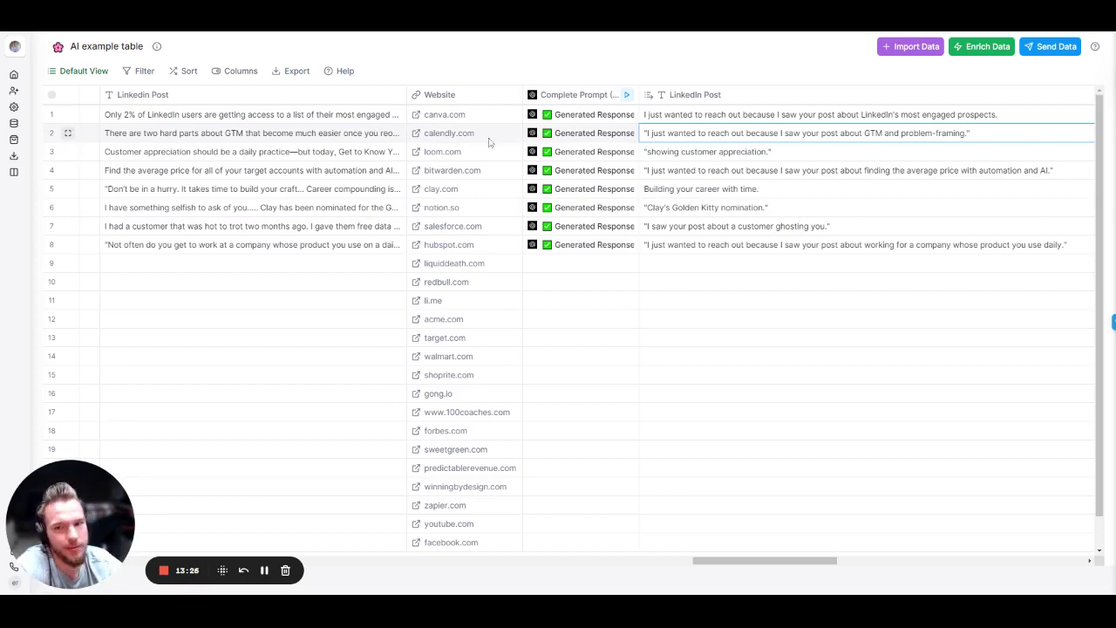
double_click(185, 155)
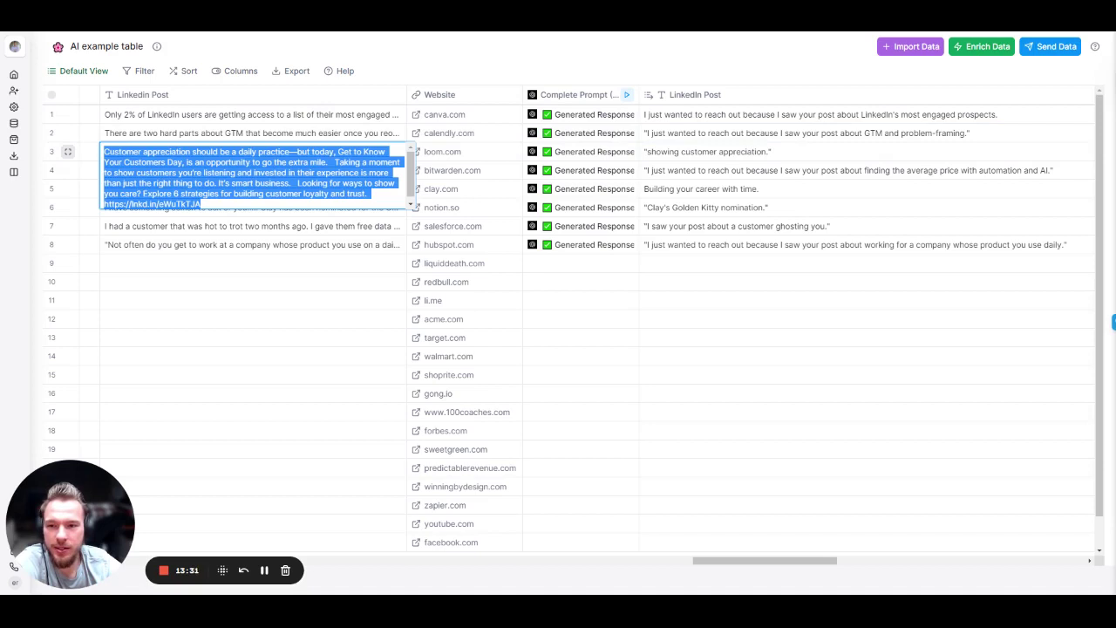
left_click(311, 302)
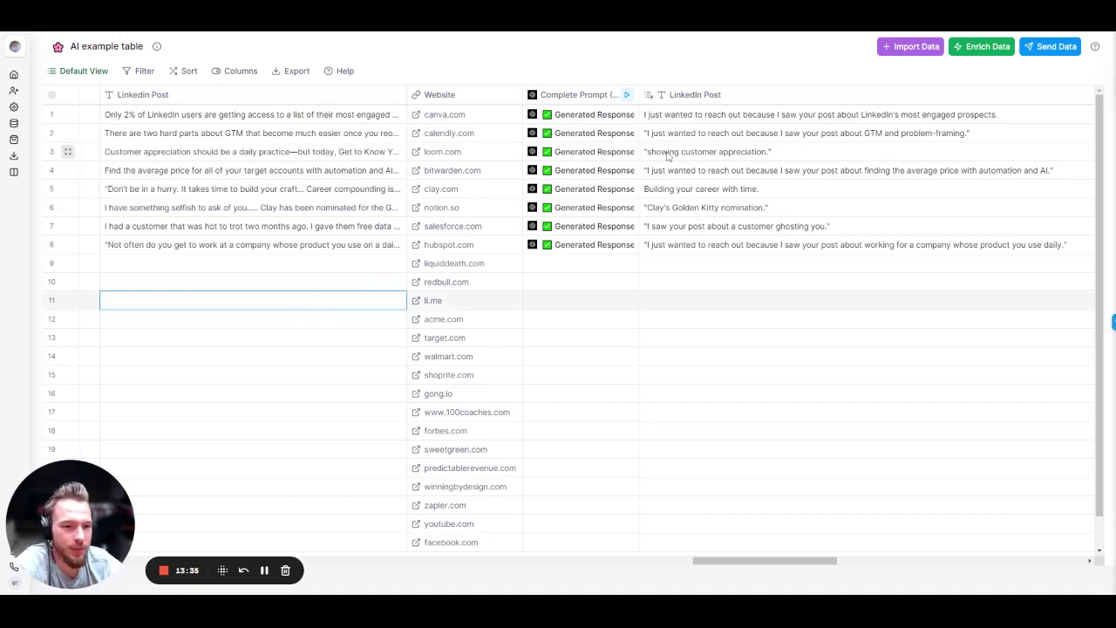
double_click(227, 155)
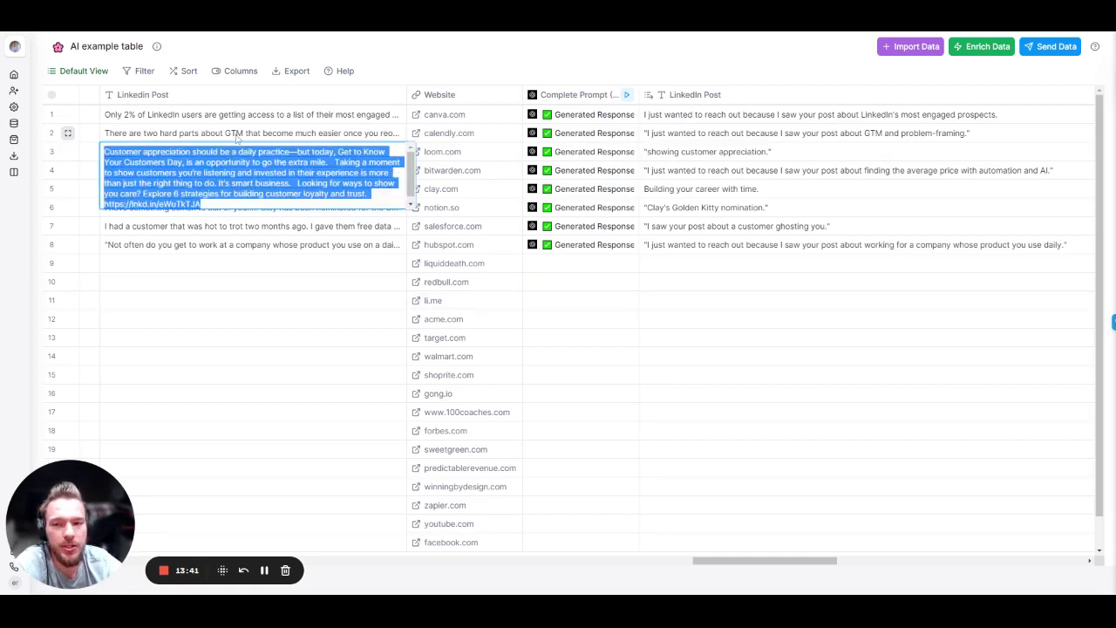
left_click(236, 138)
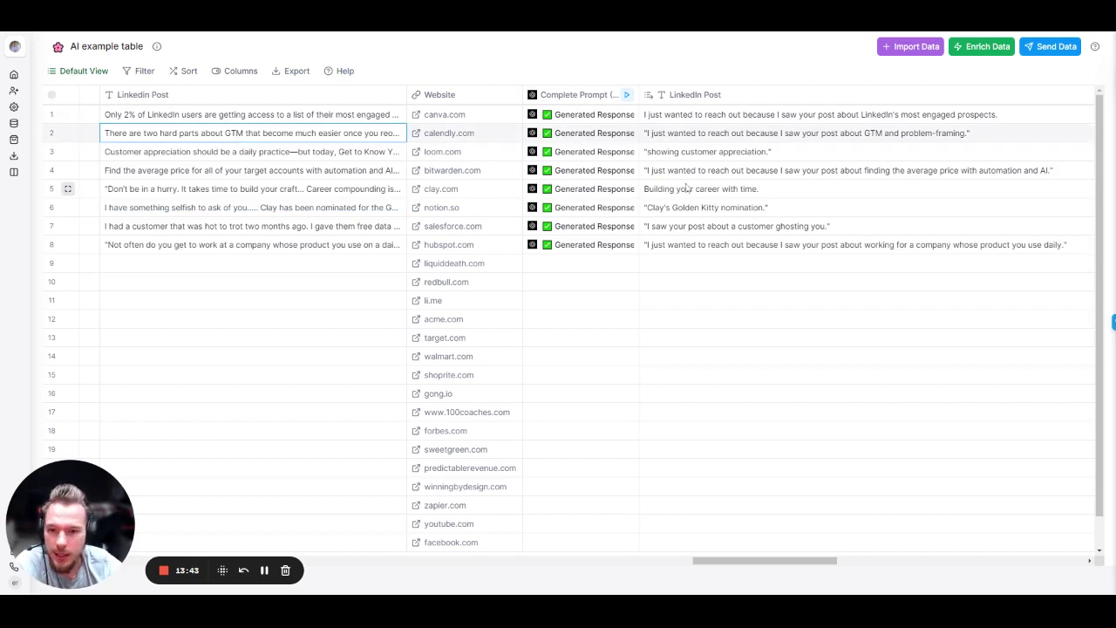
double_click(178, 190)
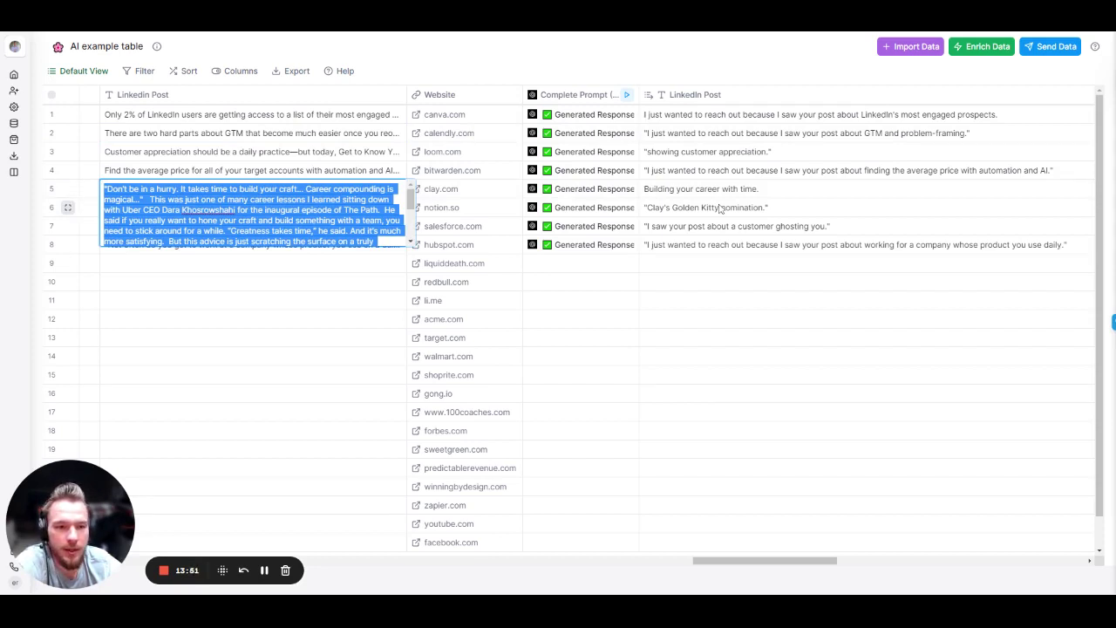
left_click(294, 320)
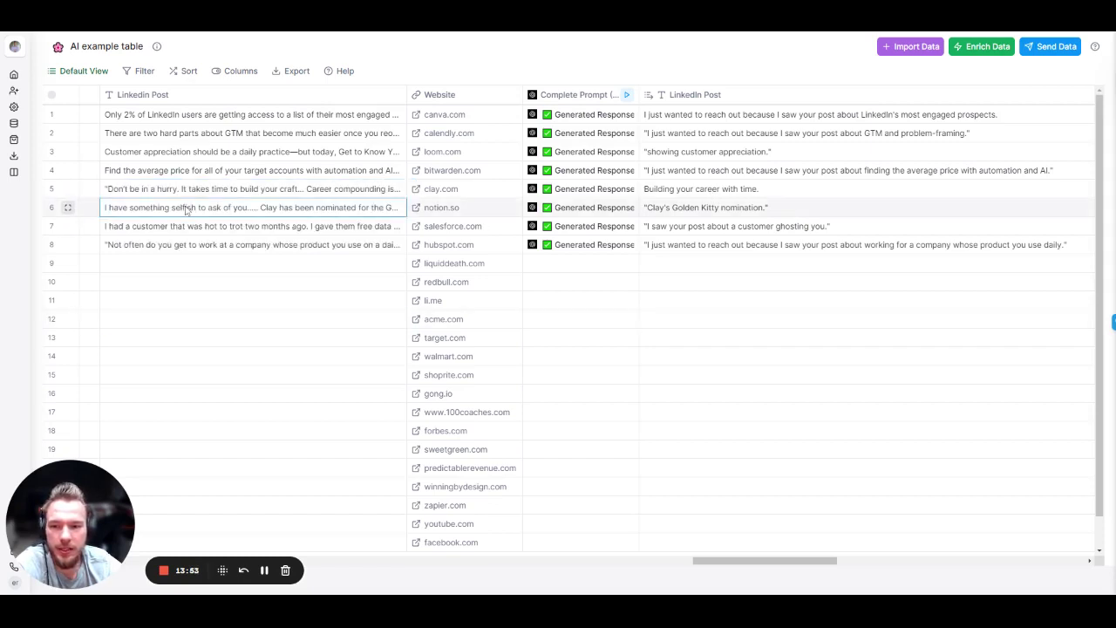
double_click(218, 209)
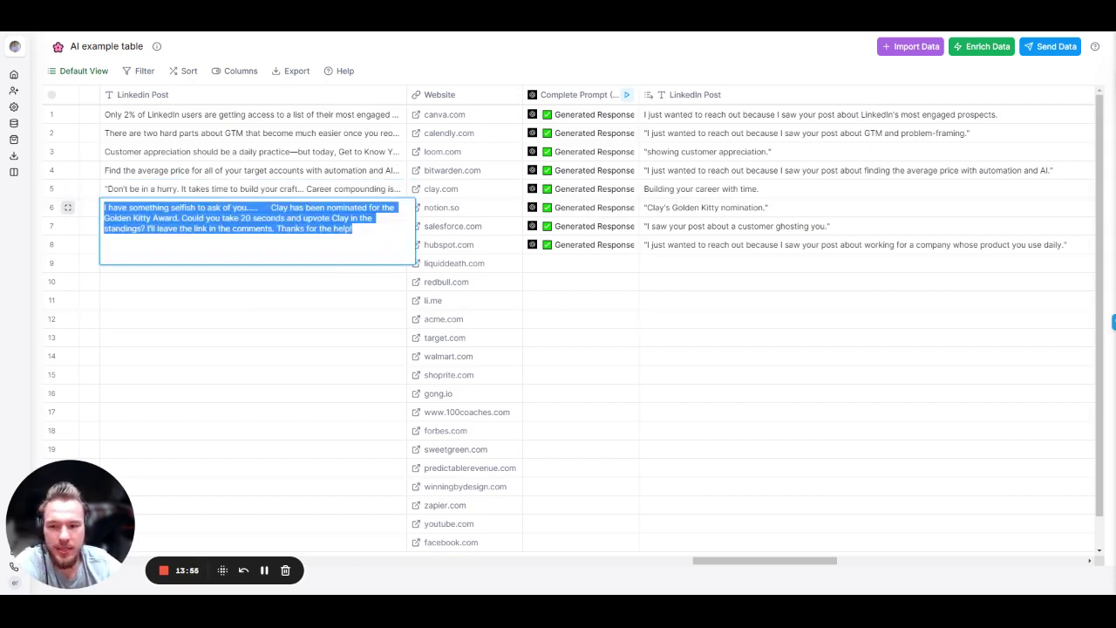
left_click(253, 296)
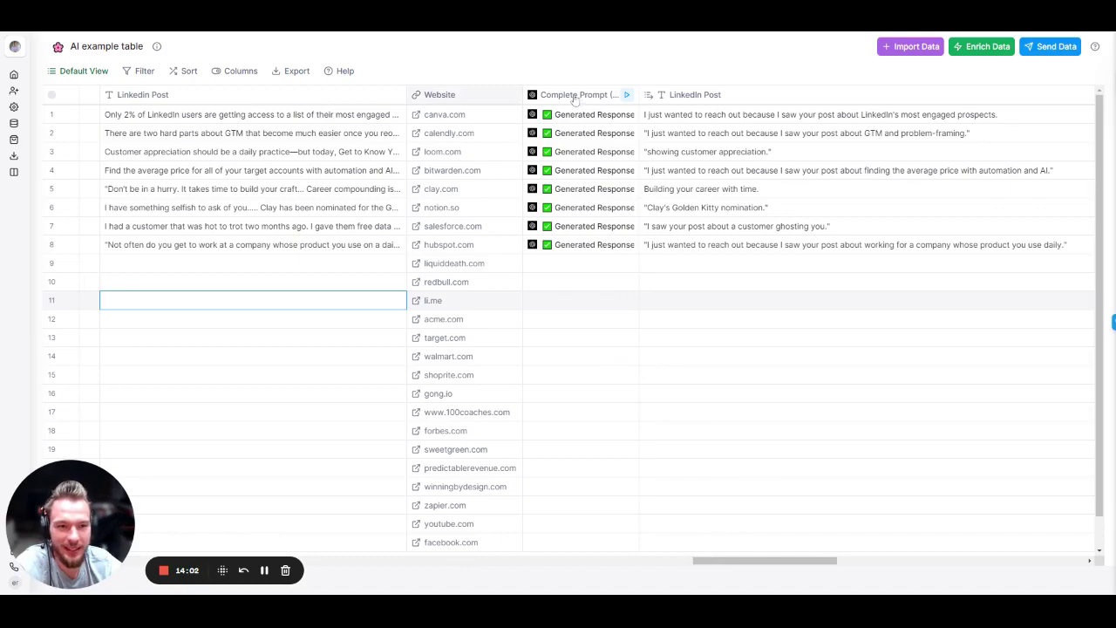
Drag the Website column past the second LinkedIn Post column, just ahead of Titles to be cleaned.
left_click_drag(440, 94, 770, 190)
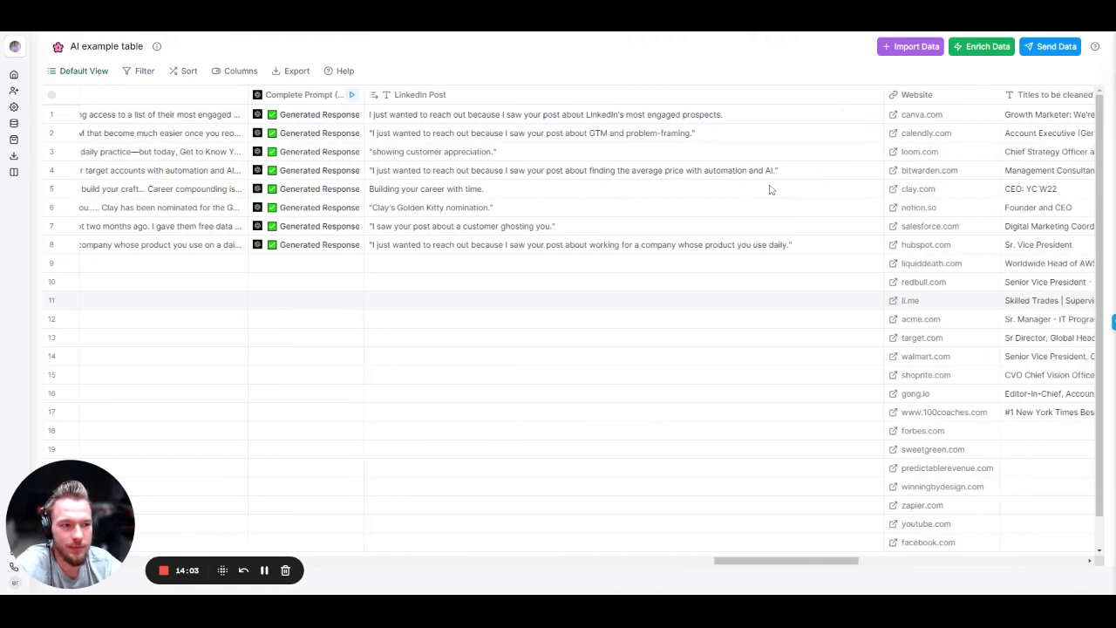
scroll(770, 190, "right", 10)
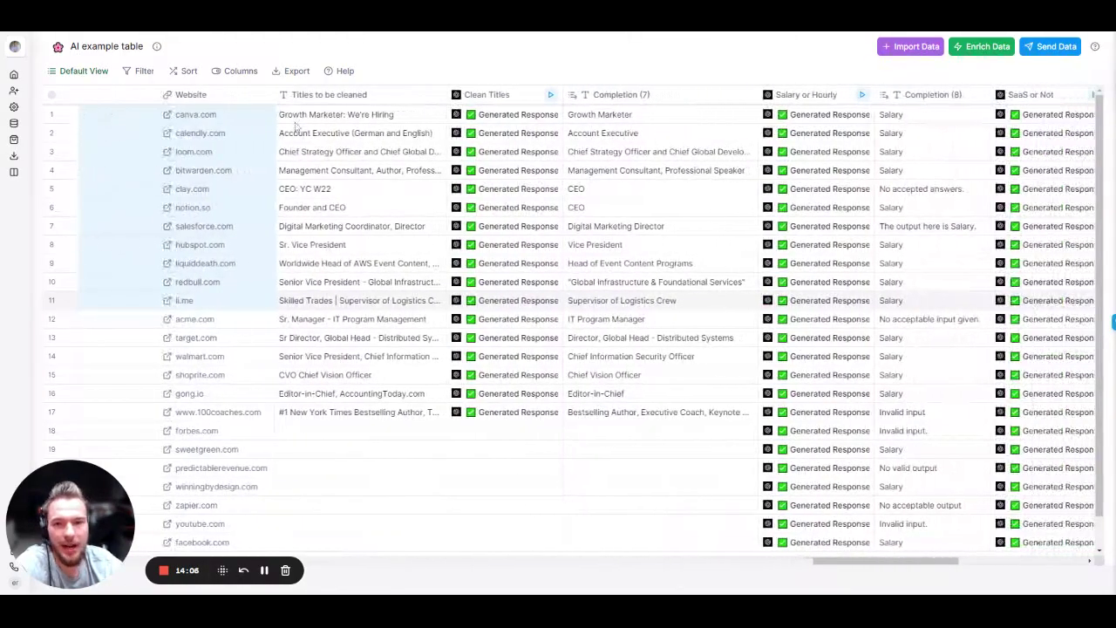
scroll(296, 129, "right", 7)
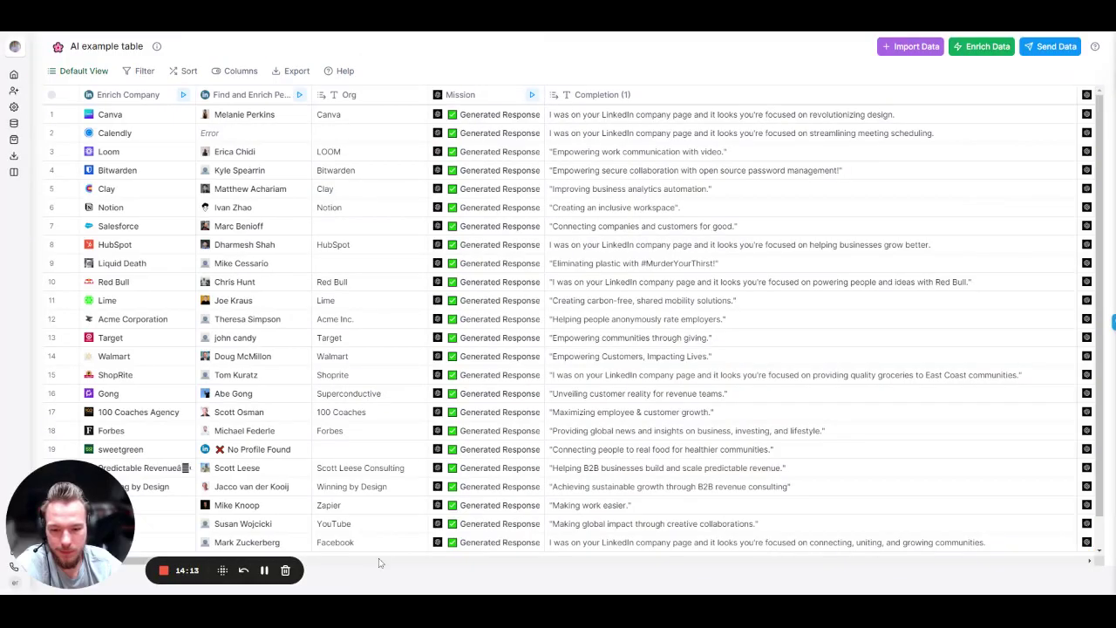
left_click_drag(379, 561, 891, 558)
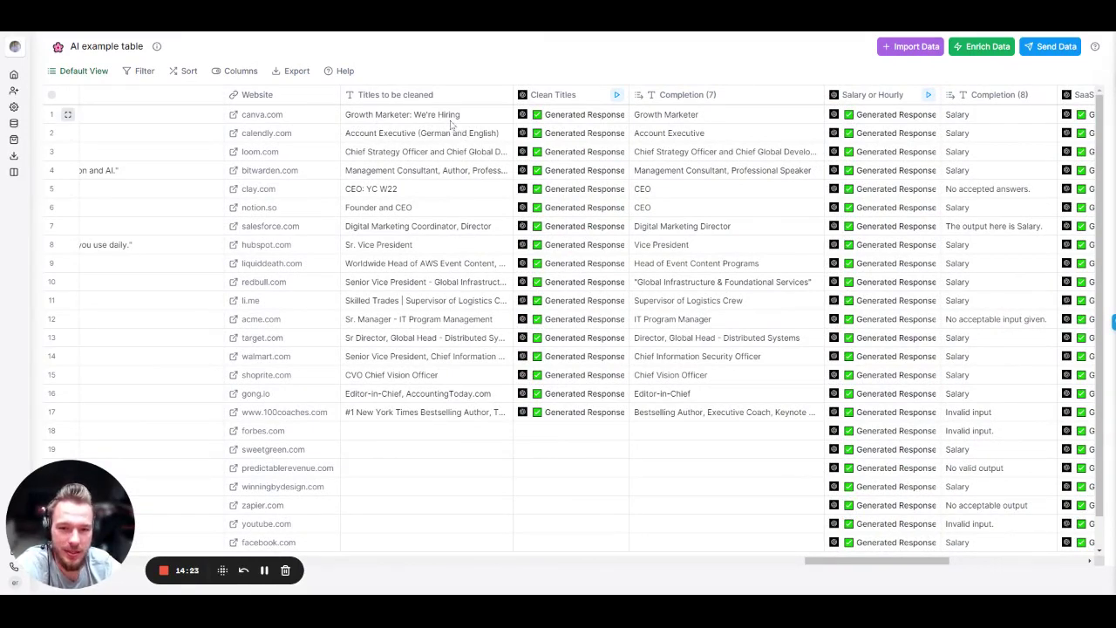
left_click(426, 116)
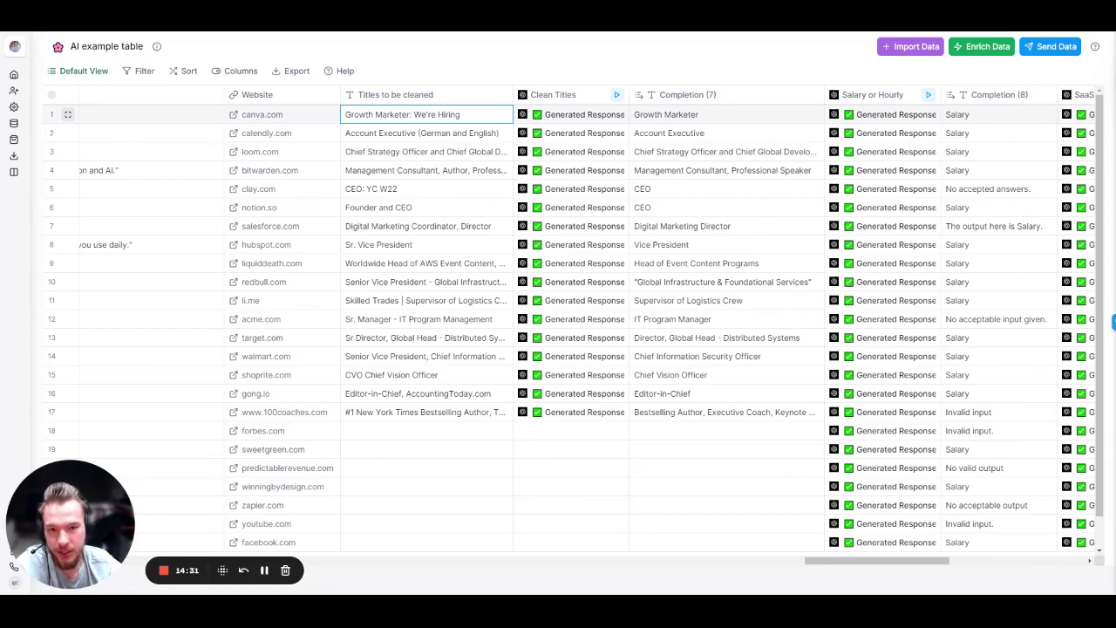
scroll(455, 101, "right", 3)
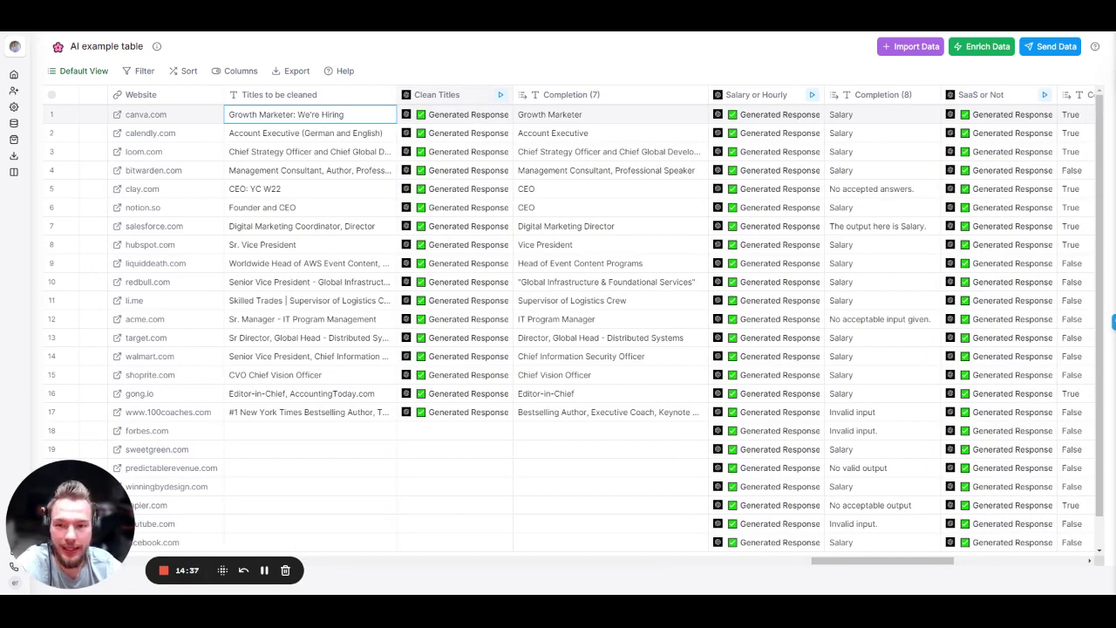
left_click(440, 94)
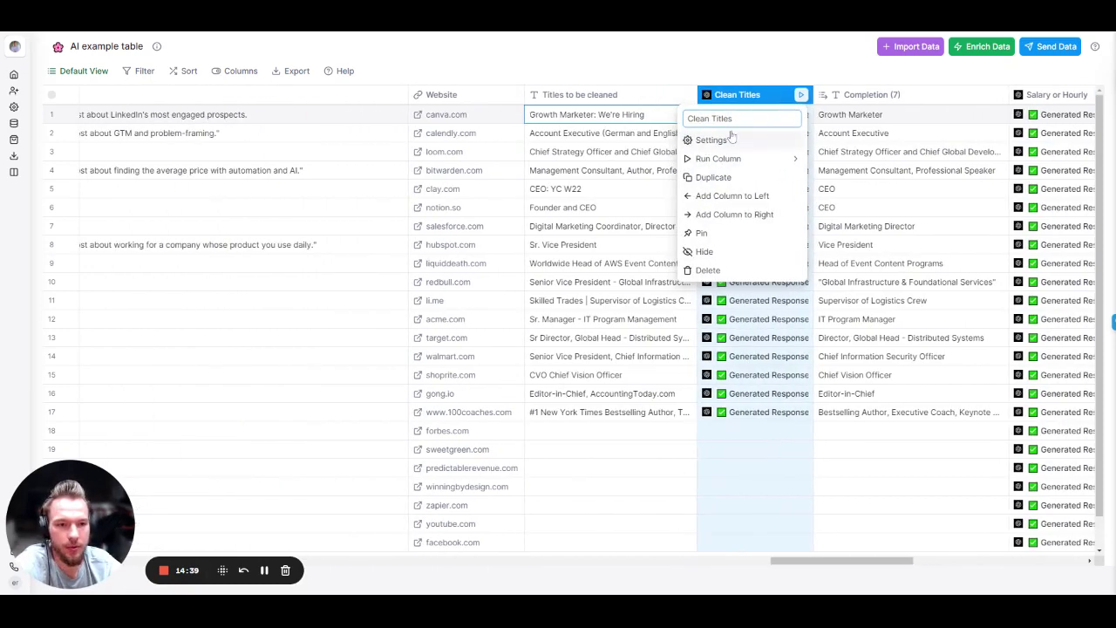
left_click(711, 140)
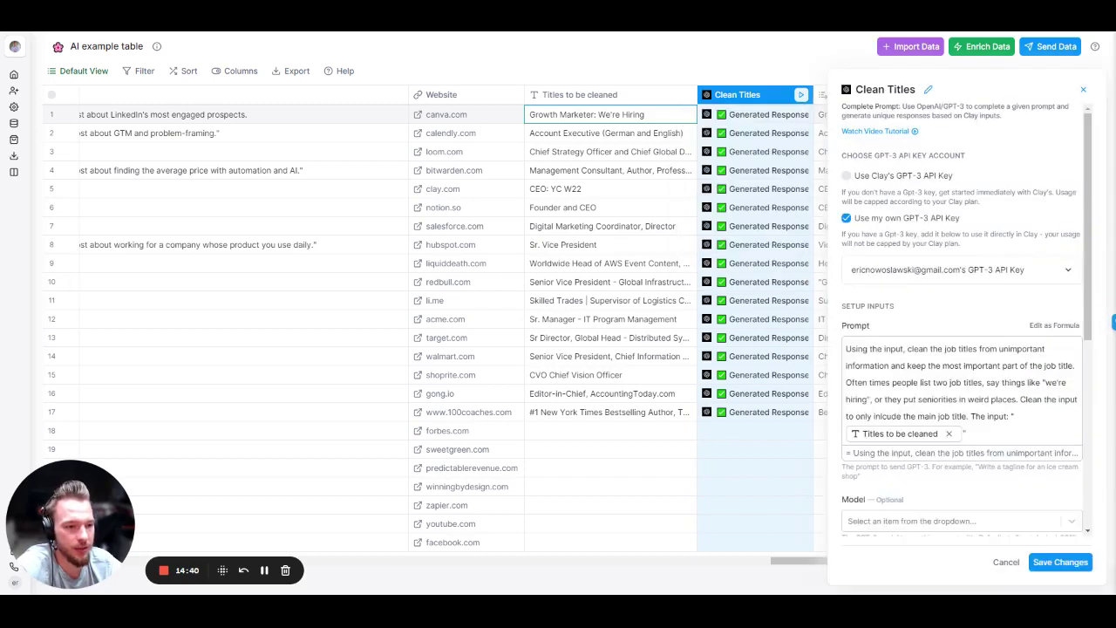
scroll(966, 319, "down", 3)
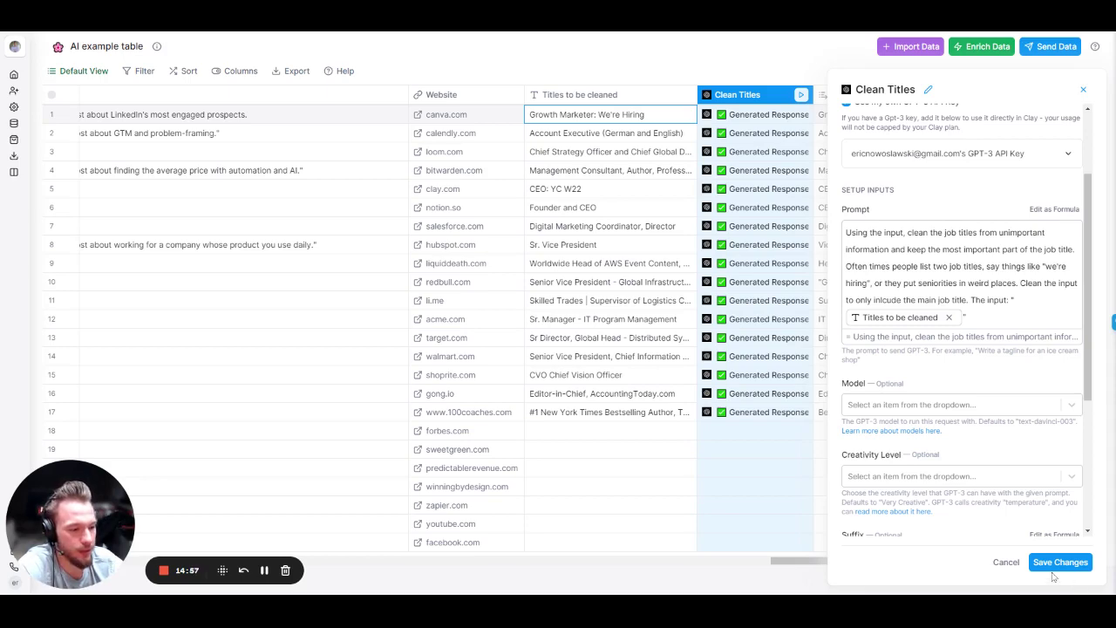
left_click(1005, 562)
scroll(365, 136, "right", 5)
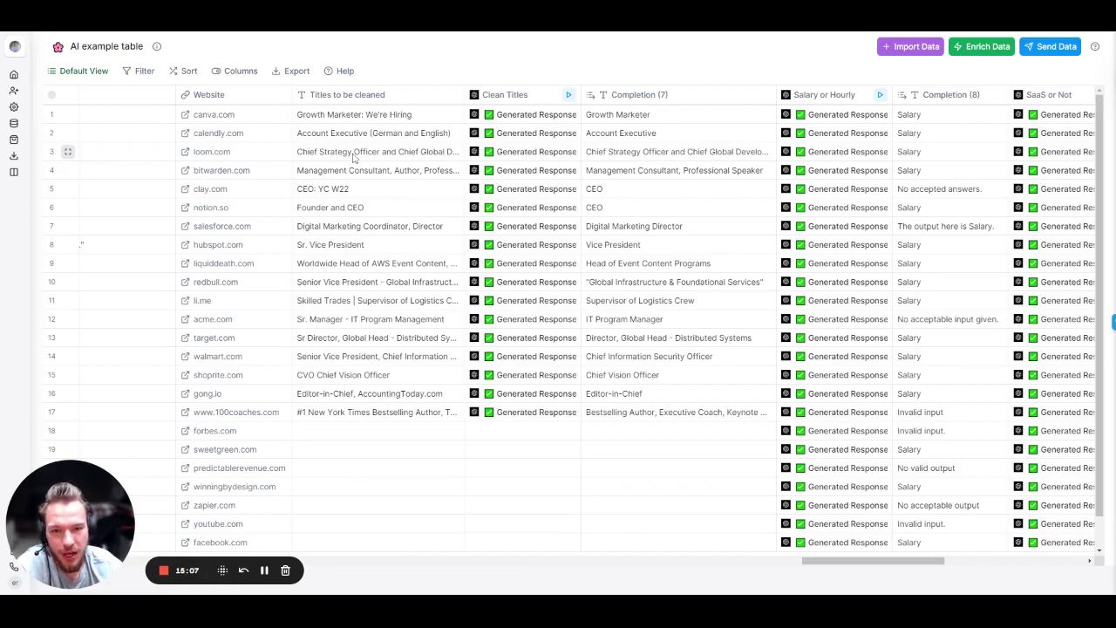
Read row 3's cleaned title and row 4's job title, then move Website after Completion (7).
double_click(676, 156)
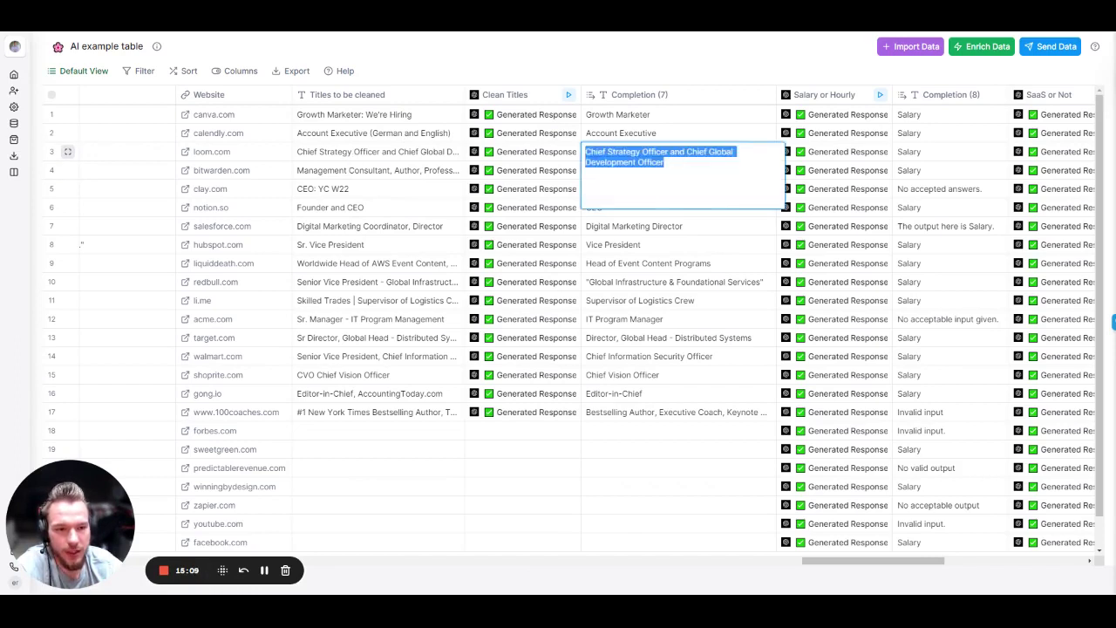
left_click(676, 282)
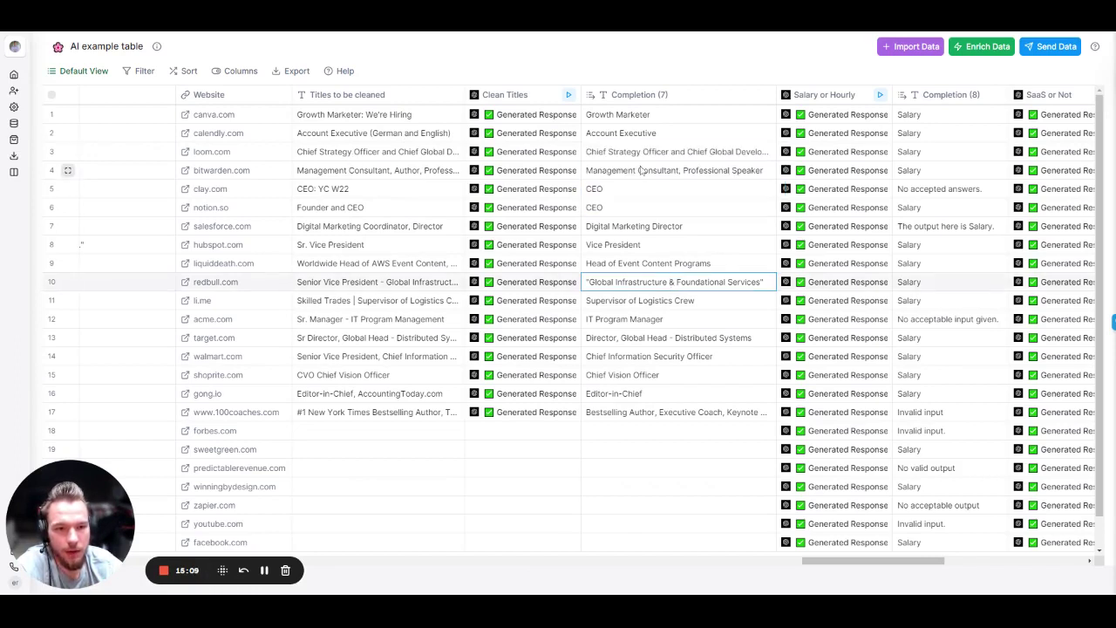
double_click(401, 174)
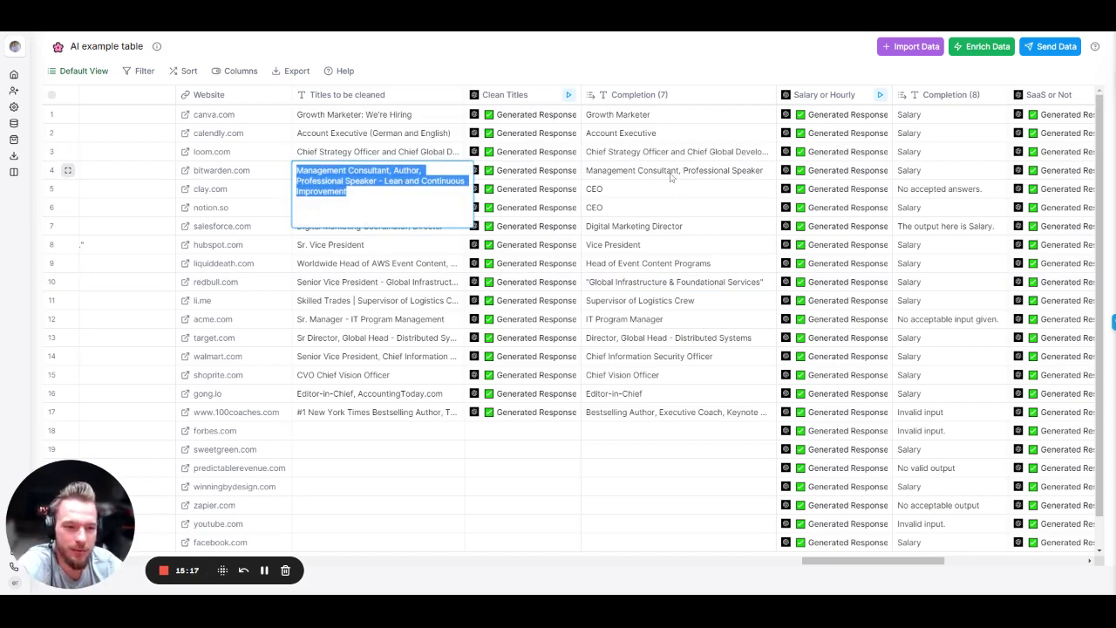
left_click(653, 194)
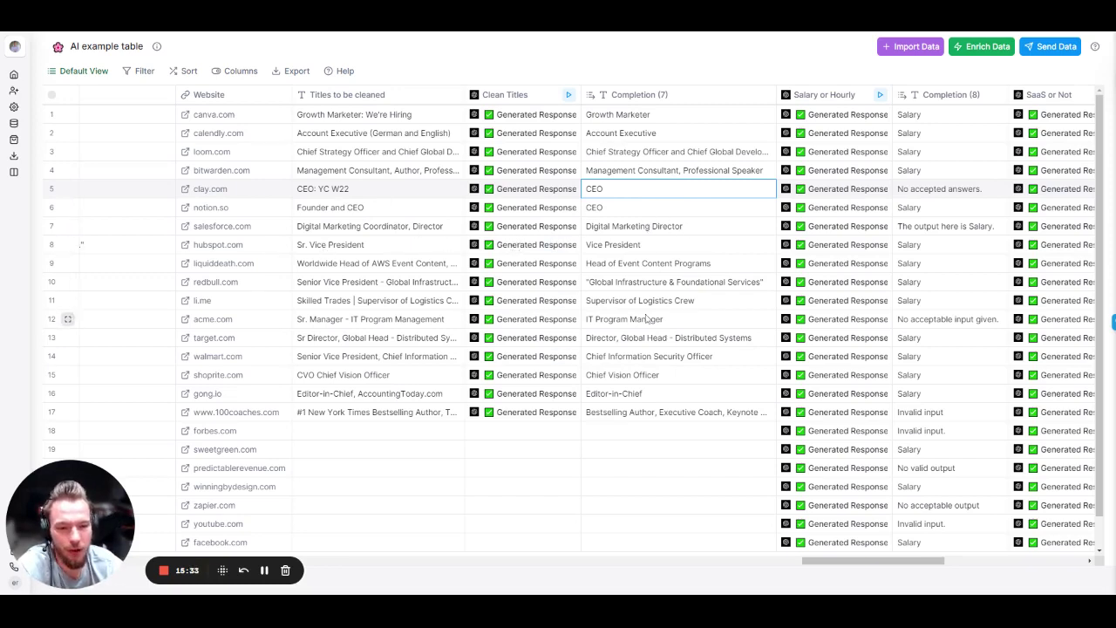
left_click_drag(227, 99, 733, 128)
scroll(610, 349, "right", 5)
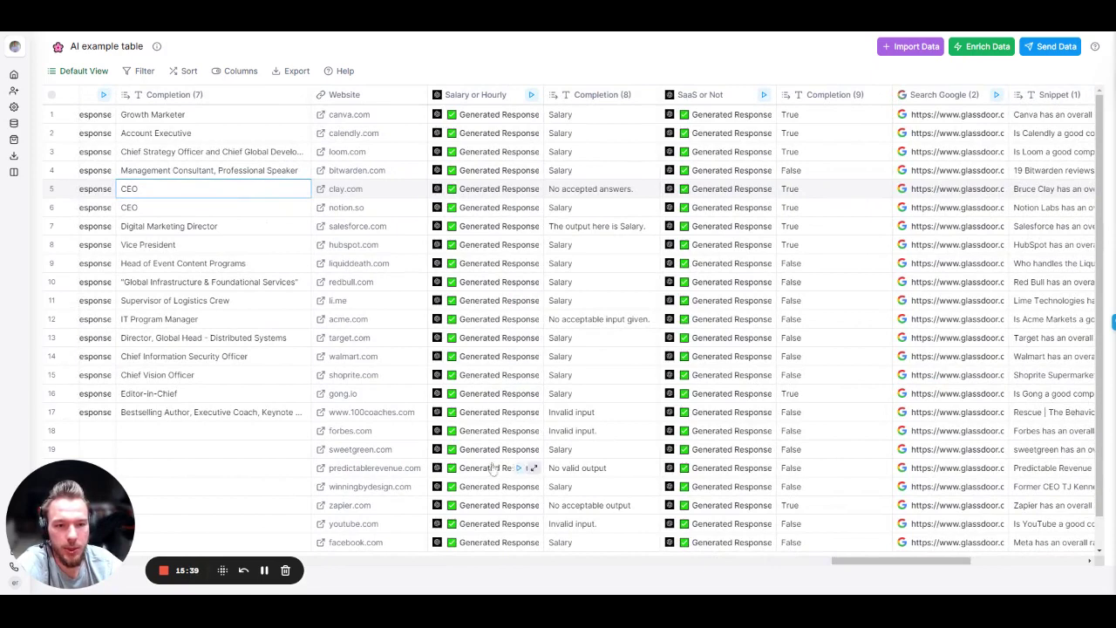
scroll(515, 145, "right", 3)
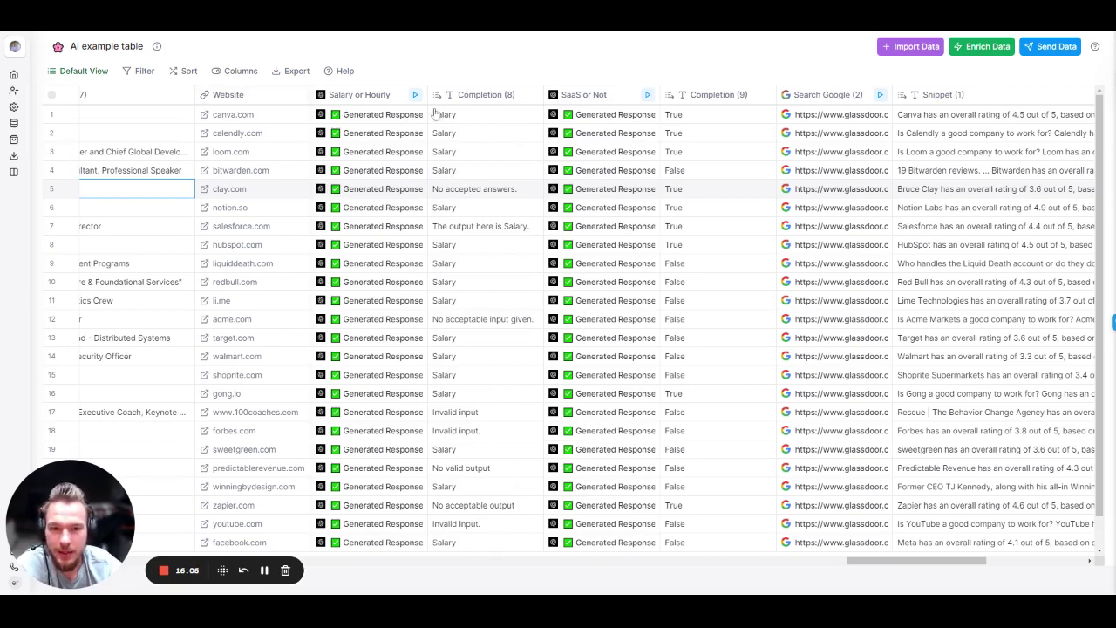
left_click_drag(434, 113, 416, 194)
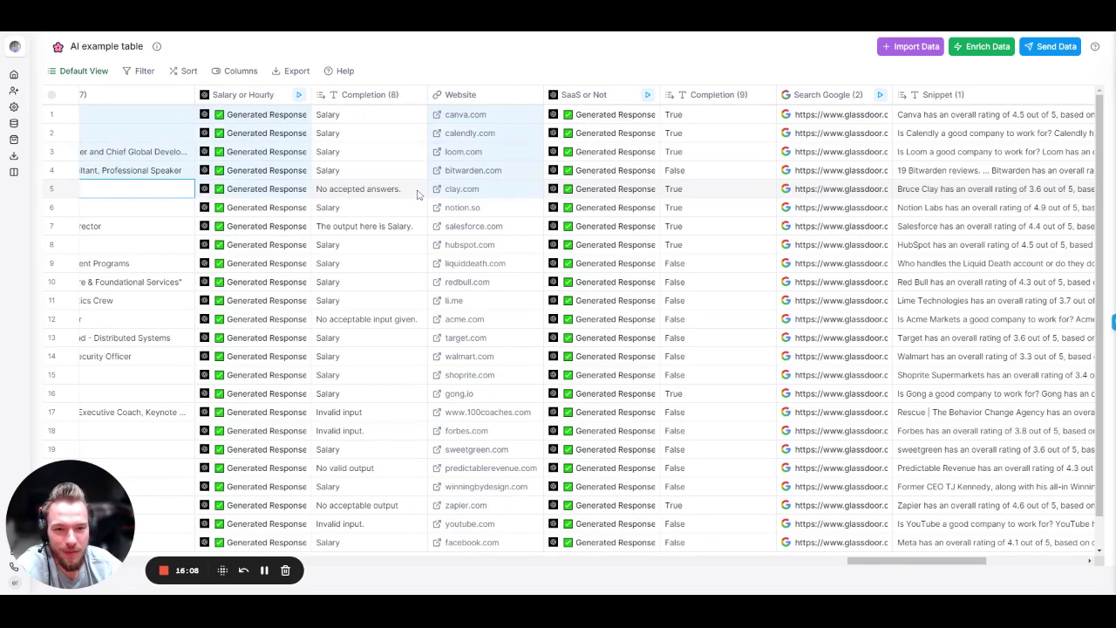
scroll(480, 189, "right", 3)
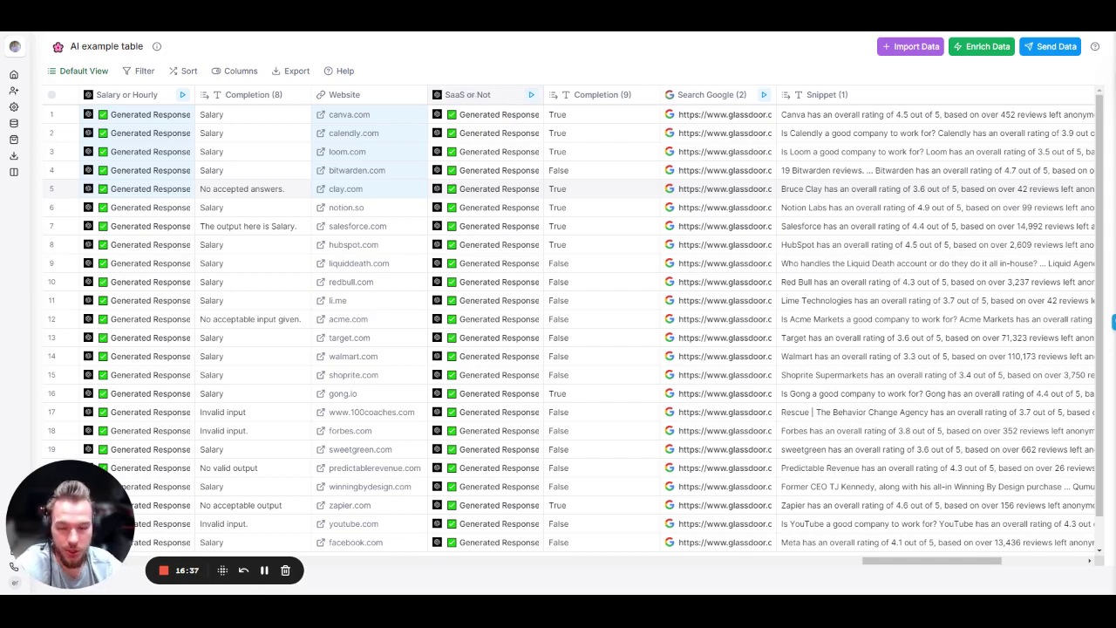
In the SaaS or Not prompt, fix 'sercive' to 'service' and 'description' to 'subscription', then save.
left_click(477, 96)
left_click(710, 139)
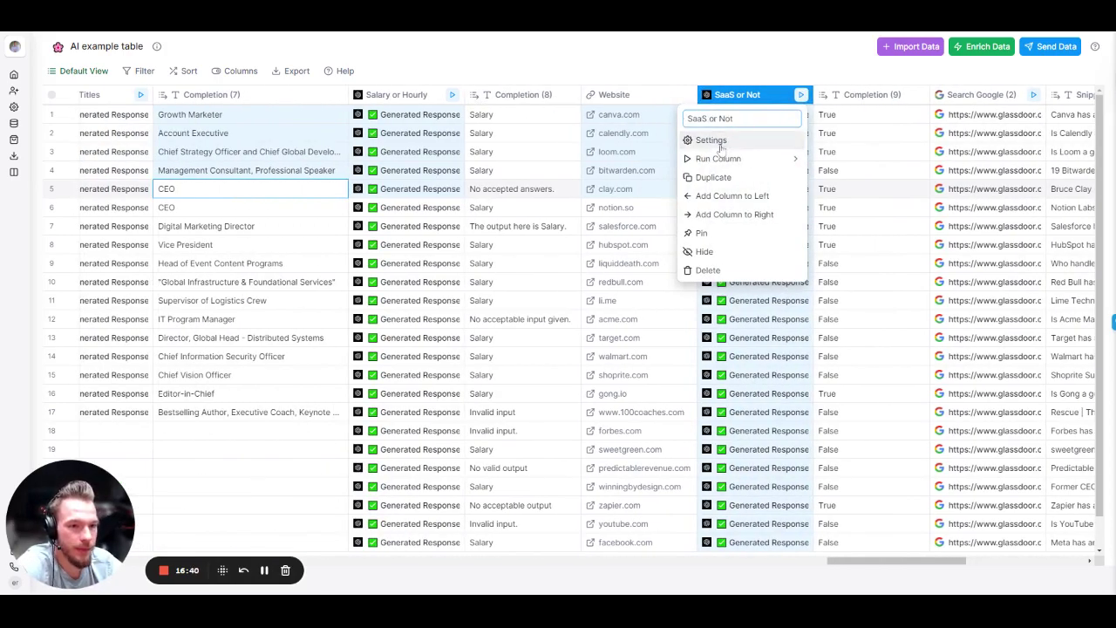
scroll(751, 323, "down", 1)
scroll(959, 393, "down", 3)
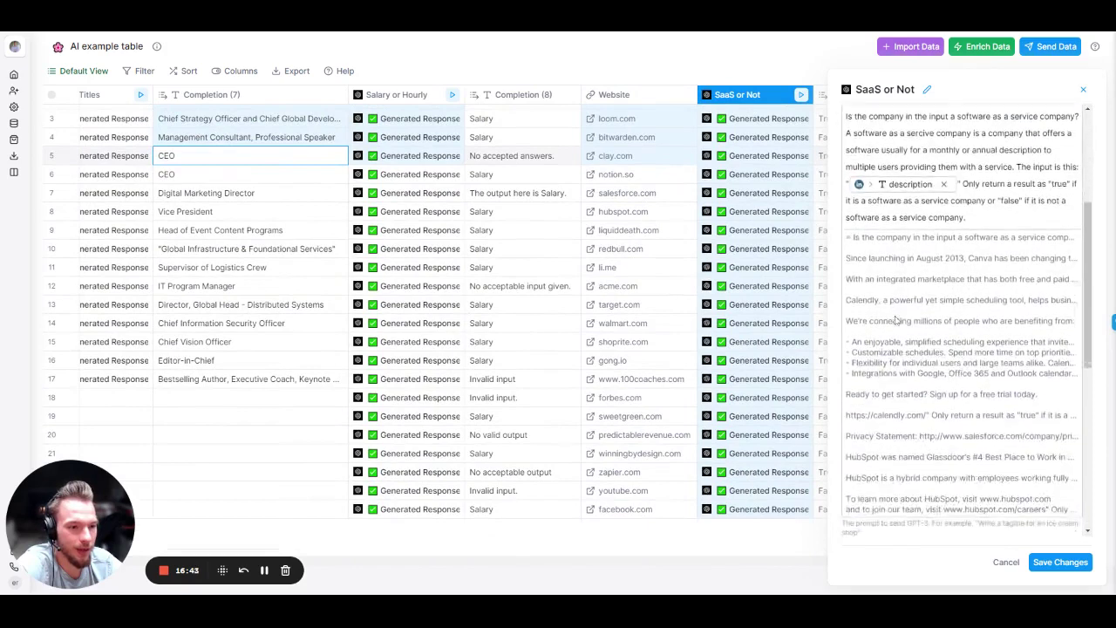
left_click(913, 242)
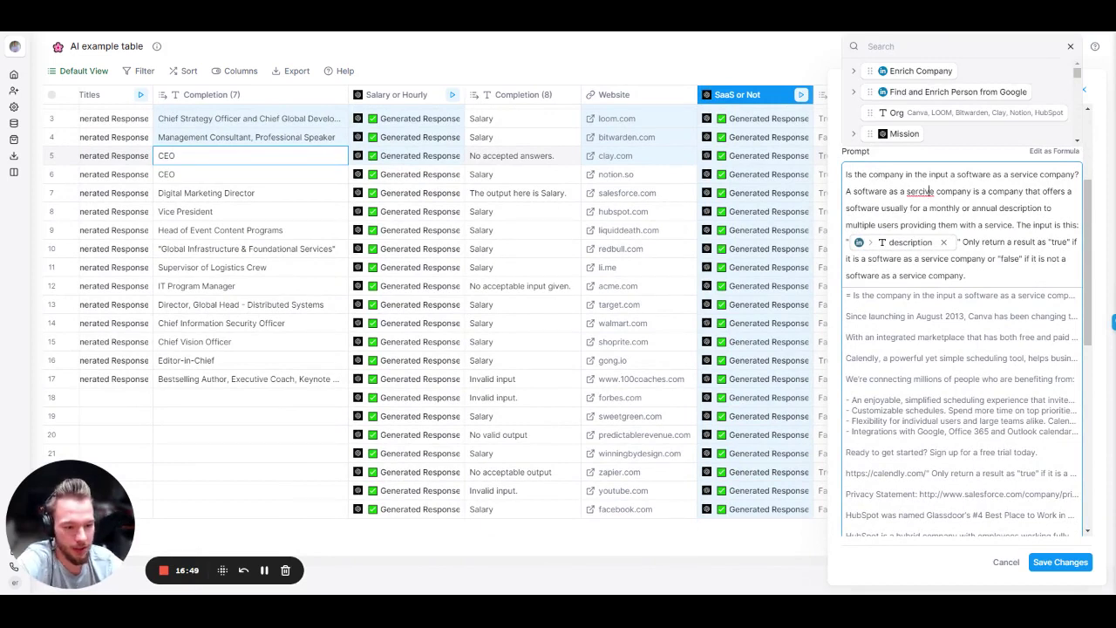
key("BackSpace")
key("BackSpace")
key("BackSpace")
key("BackSpace")
type("vice")
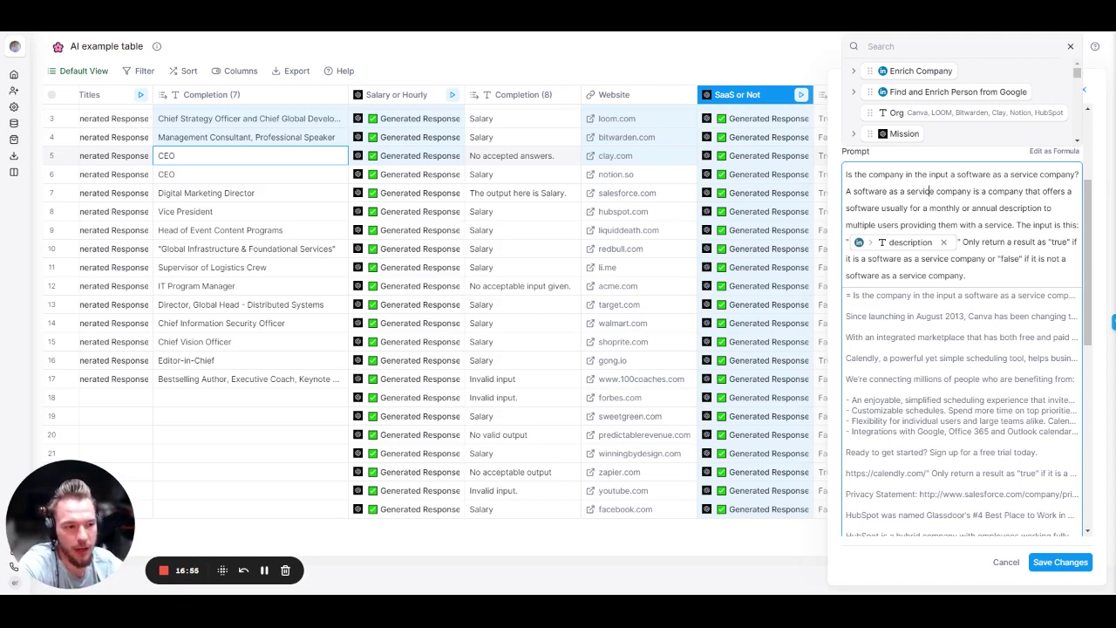
left_click_drag(1044, 208, 999, 208)
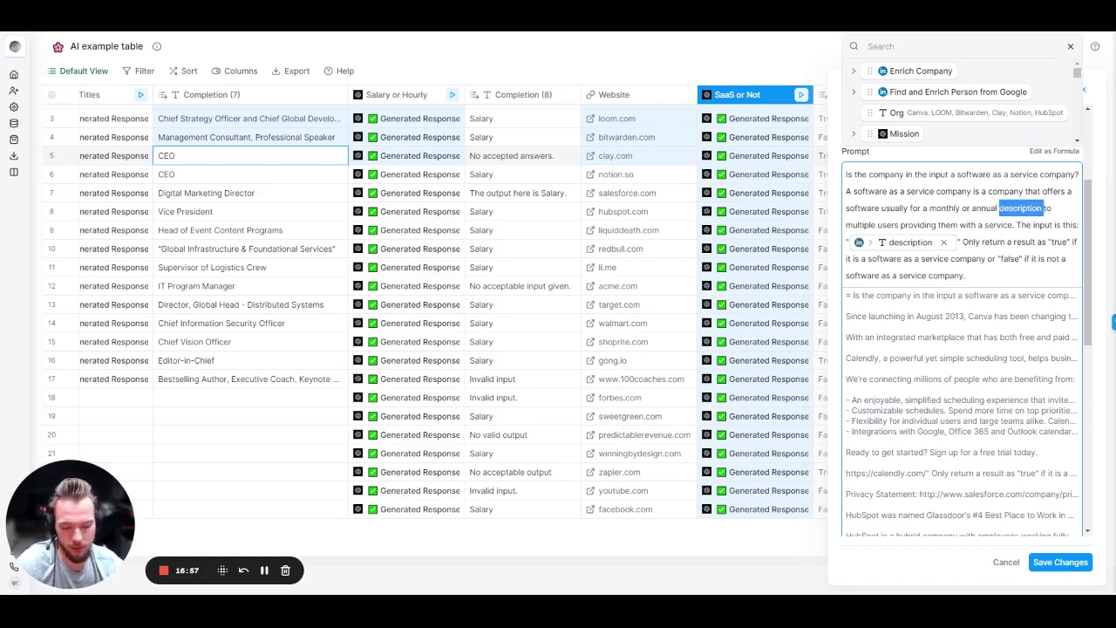
type("subscri")
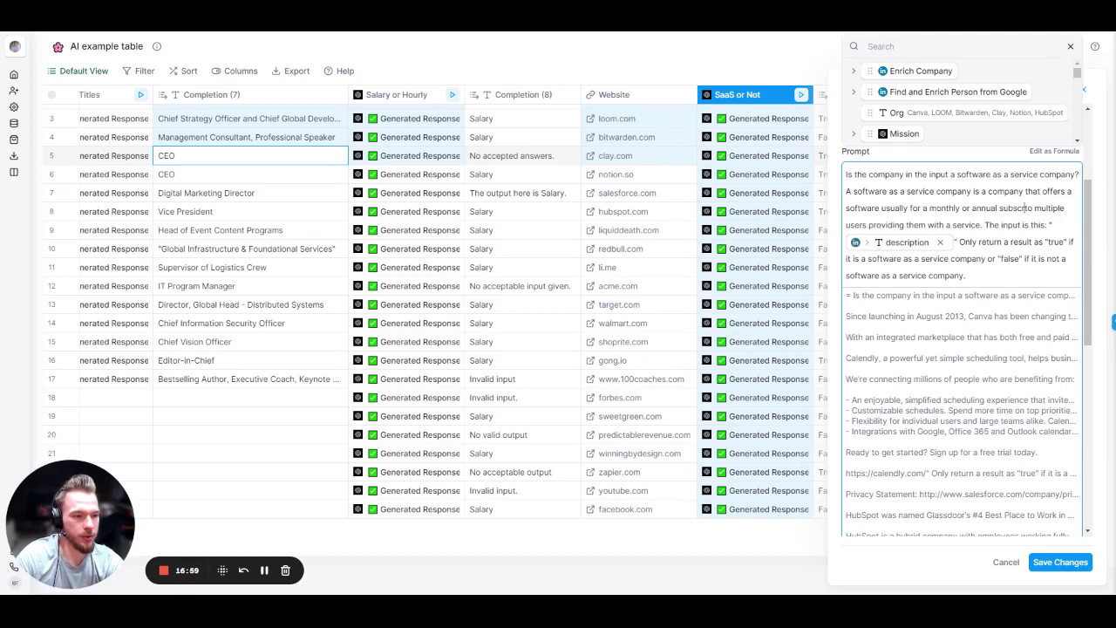
type("ption to")
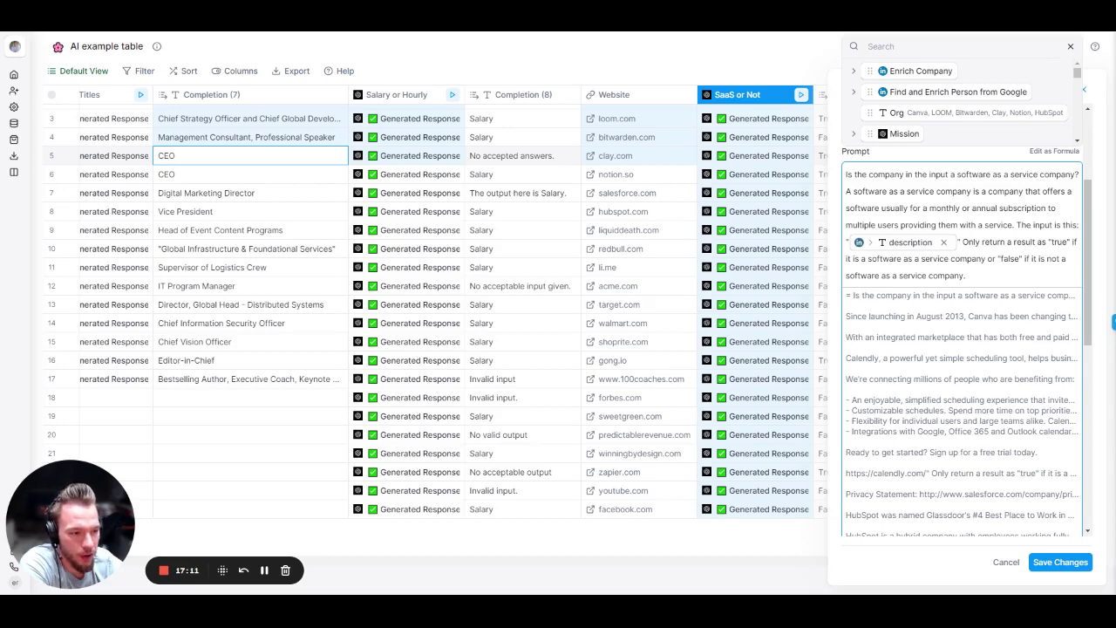
left_click(1057, 563)
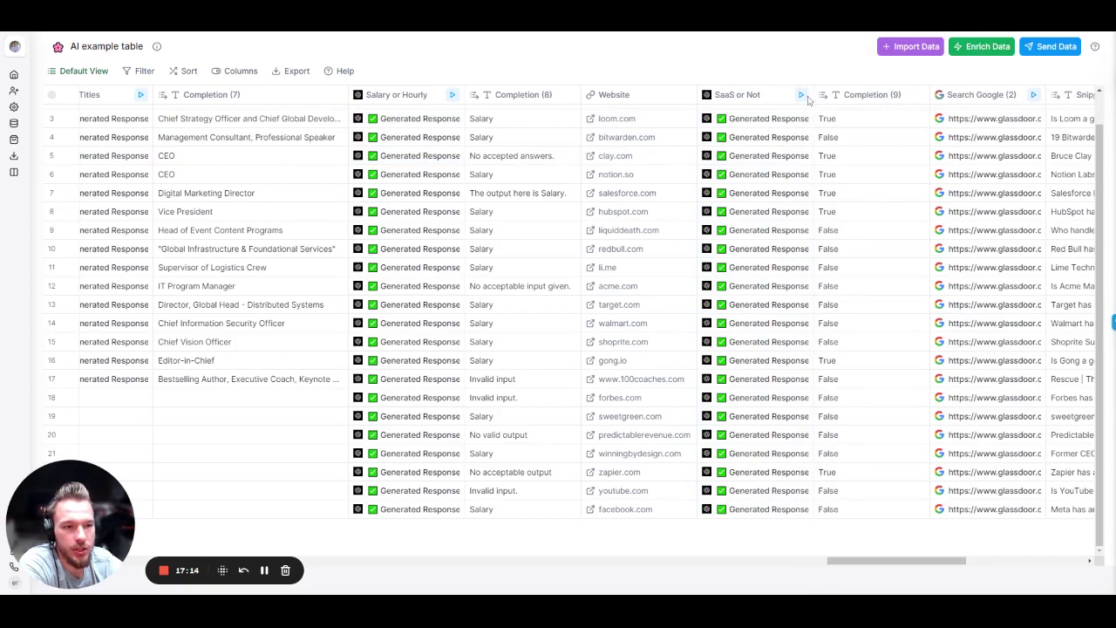
Move the Website column to right after Completion (9), ahead of Search Google (2).
scroll(689, 159, "right", 3)
scroll(670, 205, "up", 2)
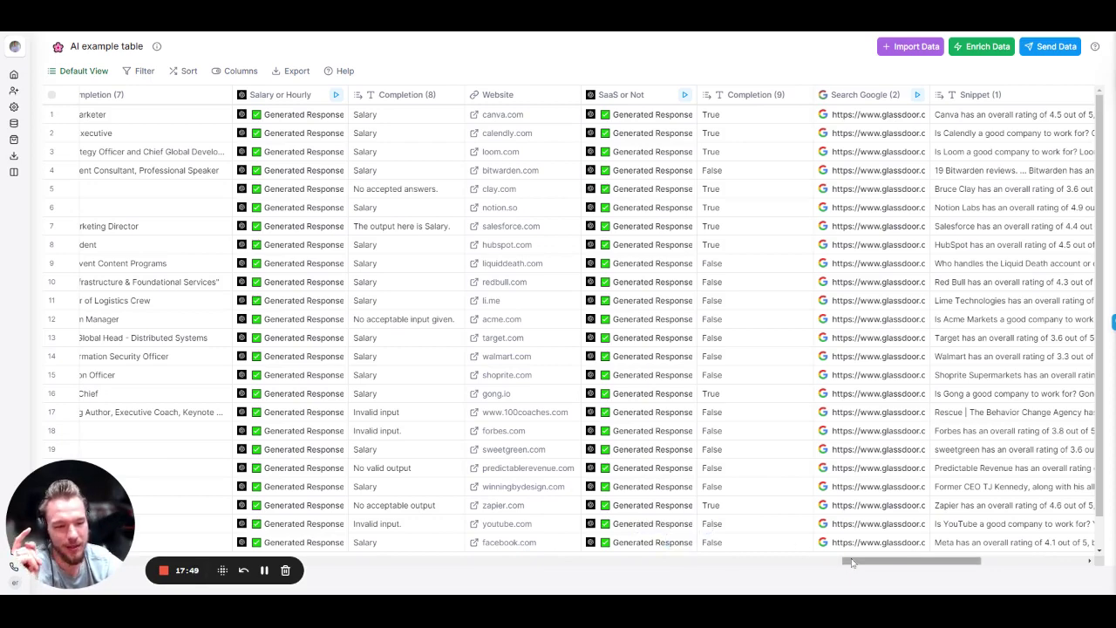
left_click_drag(488, 95, 767, 109)
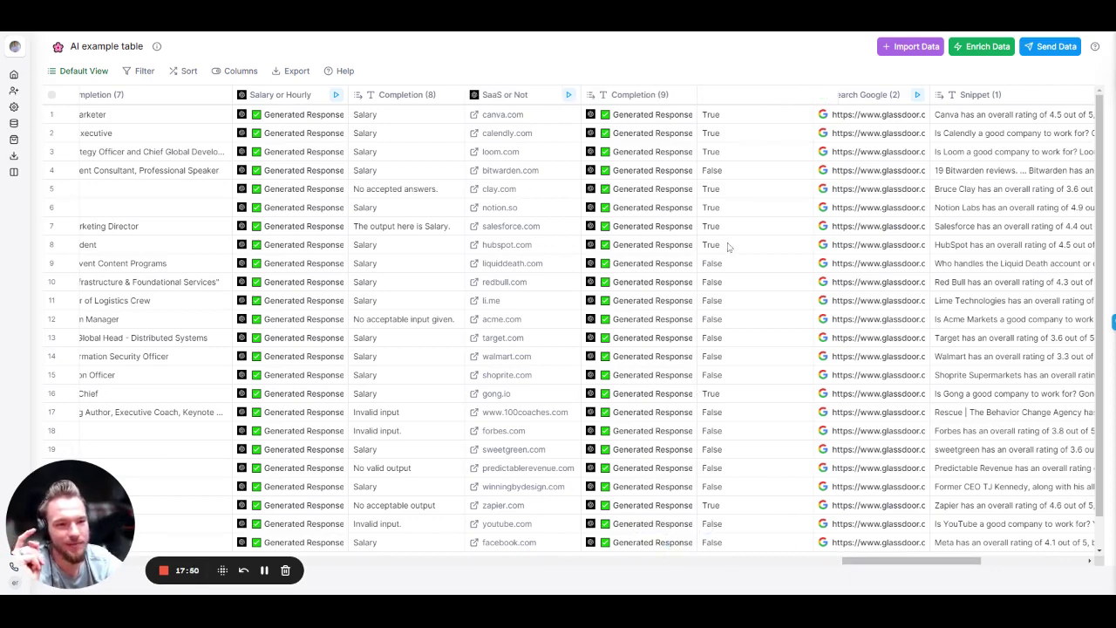
Open the Search Google (2) column's settings to show its Glassdoor search query.
scroll(669, 250, "right", 5)
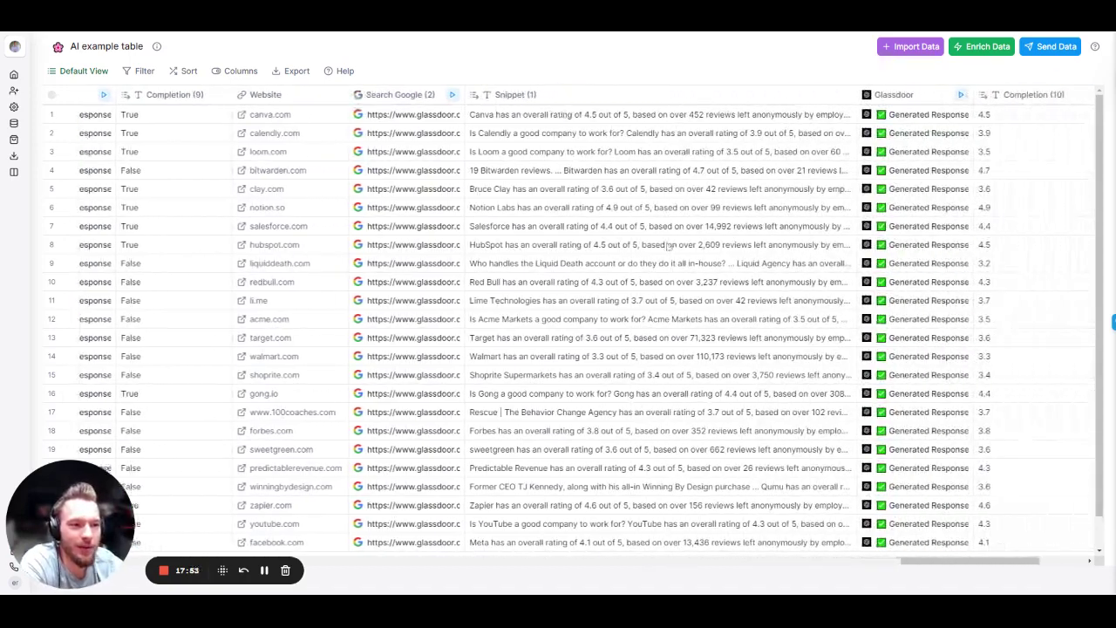
scroll(669, 246, "right", 2)
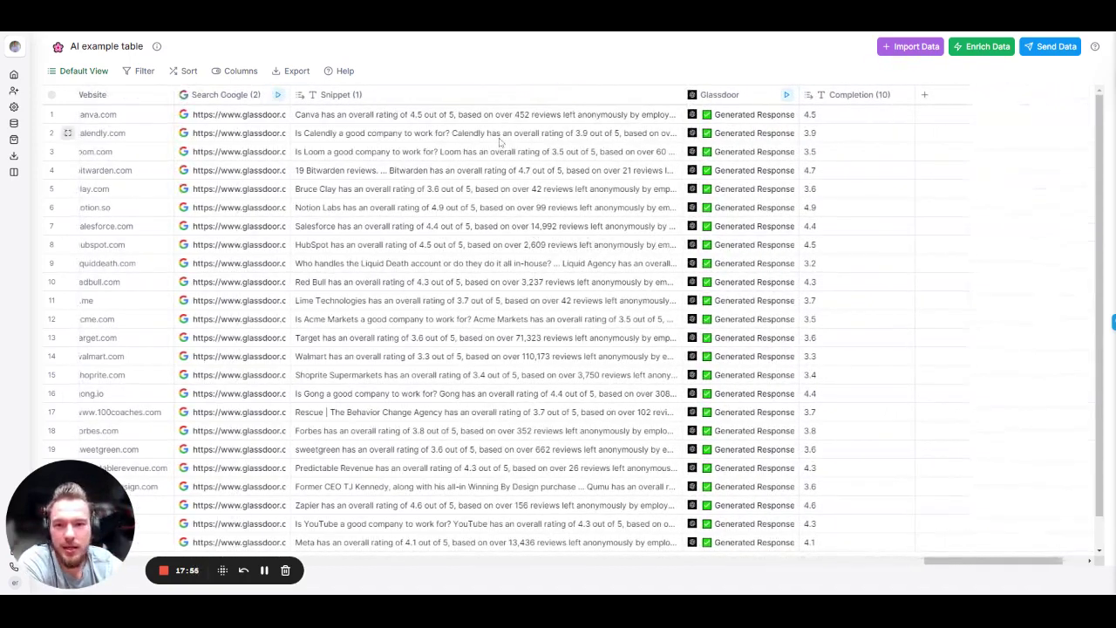
scroll(479, 130, "left", 2)
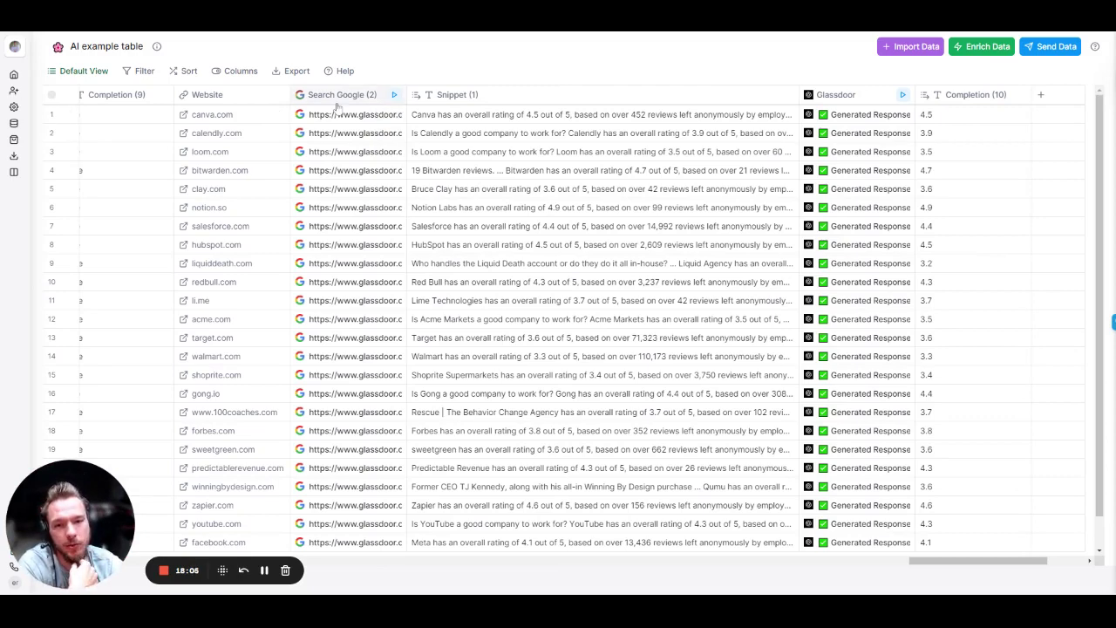
left_click(337, 96)
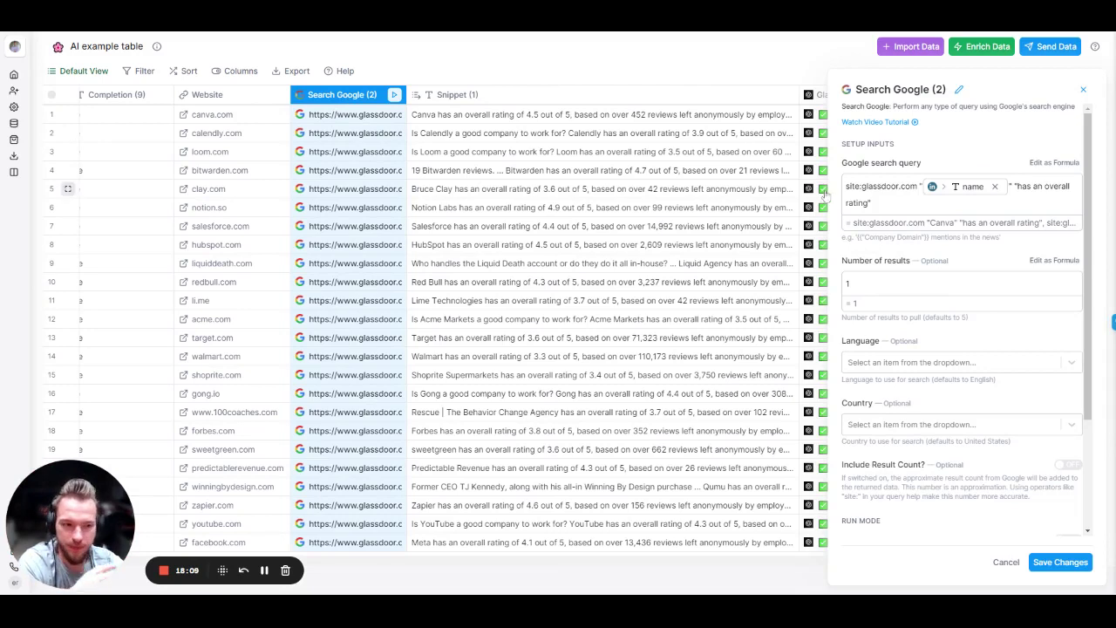
Review the site:glassdoor.com 'has an overall rating' query, then close the Search Google (2) settings.
key("ctrl+a")
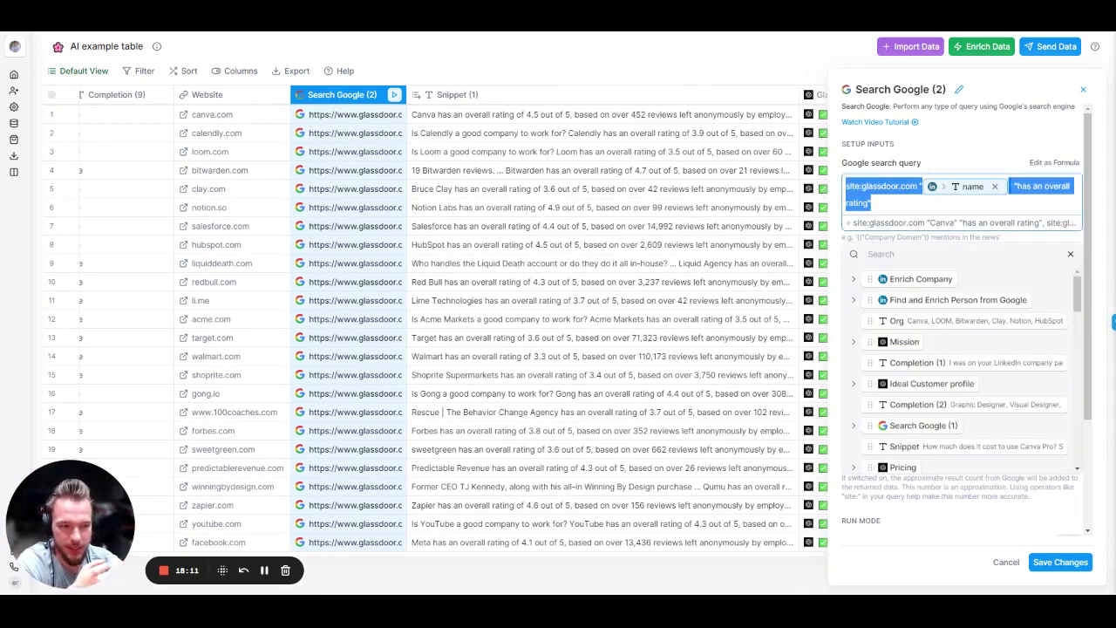
left_click(1070, 254)
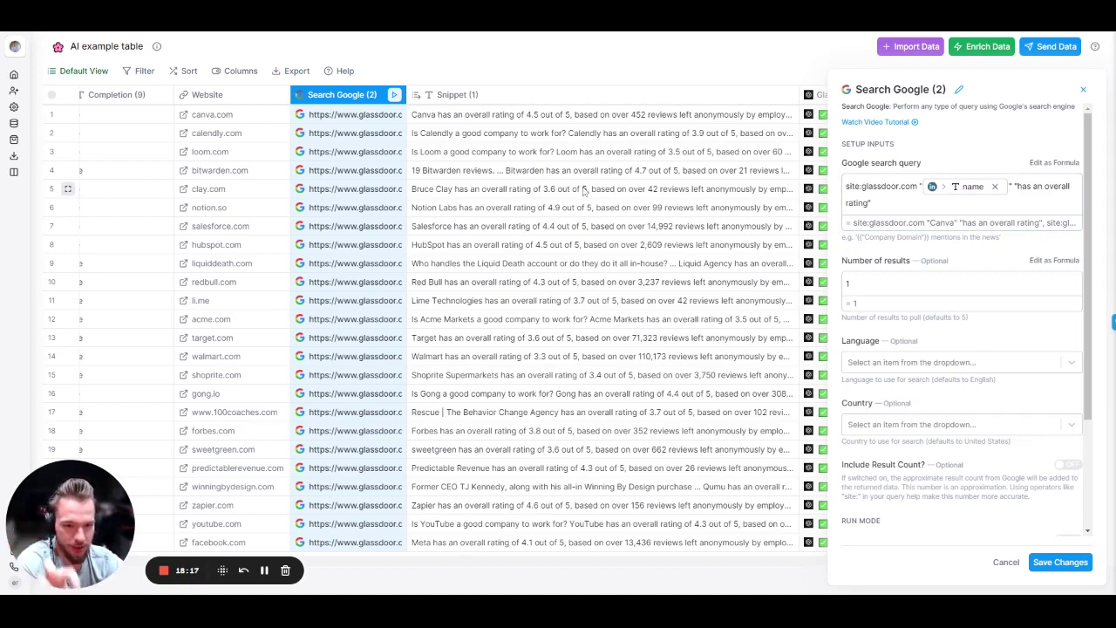
left_click(1083, 89)
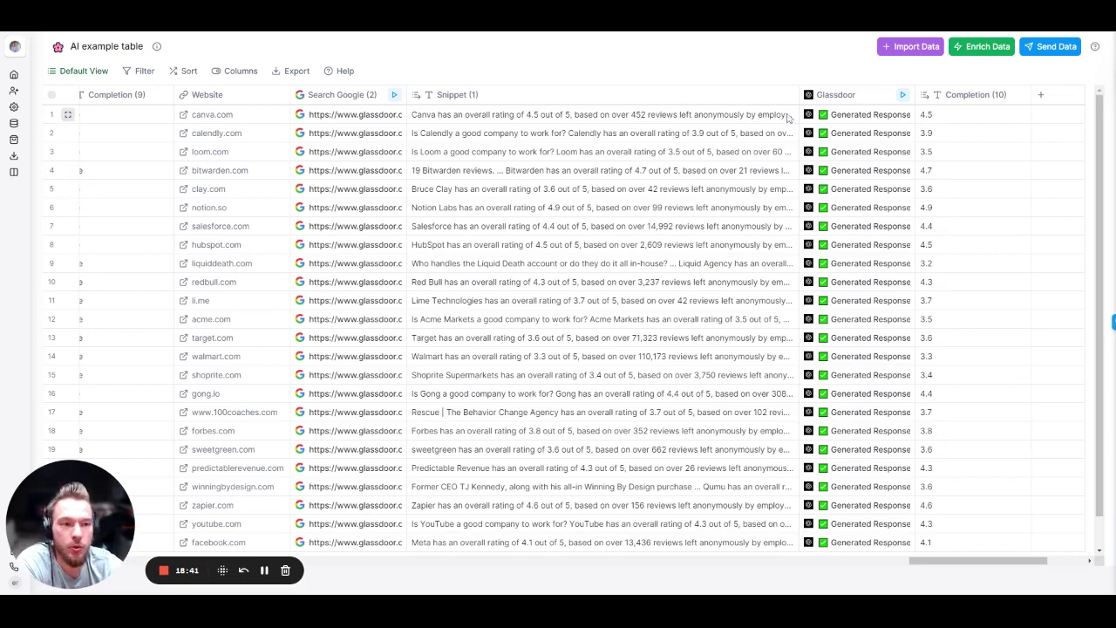
left_click(857, 102)
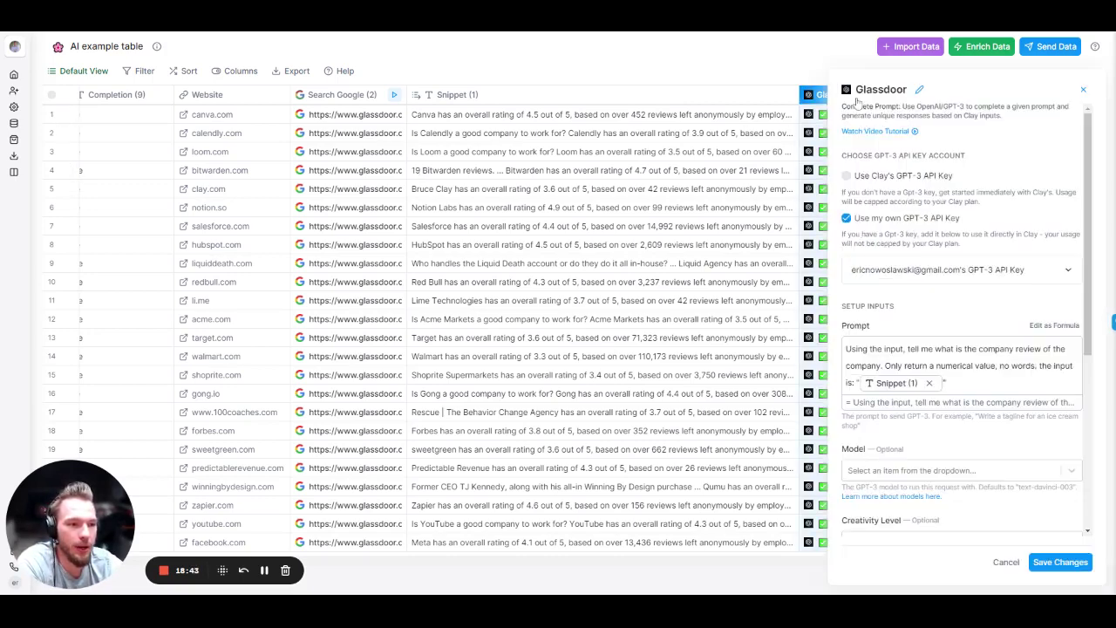
scroll(959, 349, "down", 2)
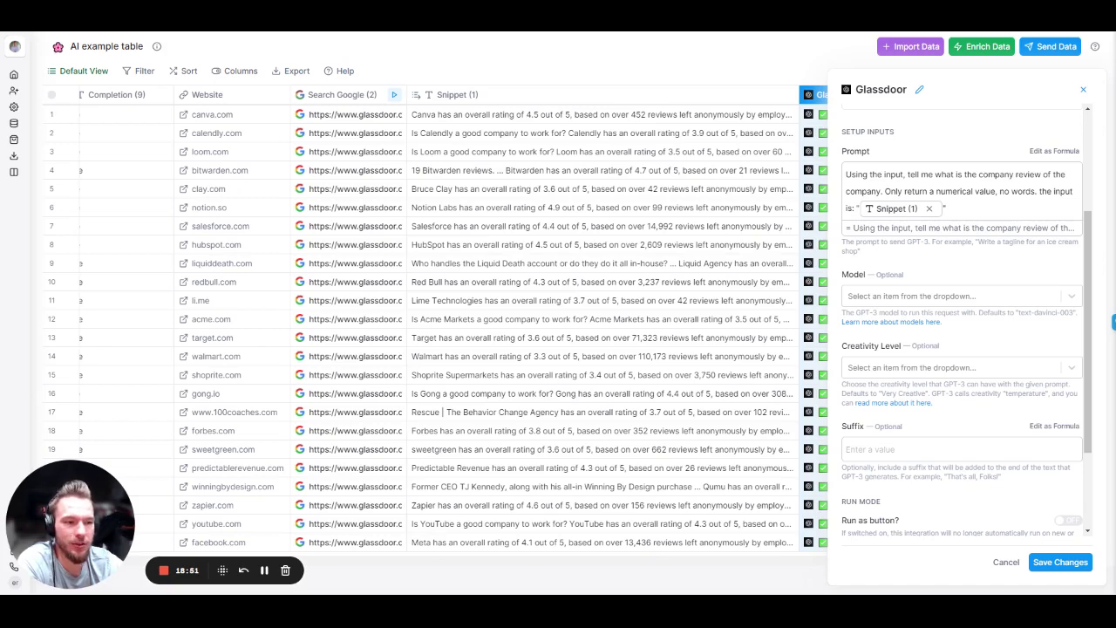
left_click(1086, 90)
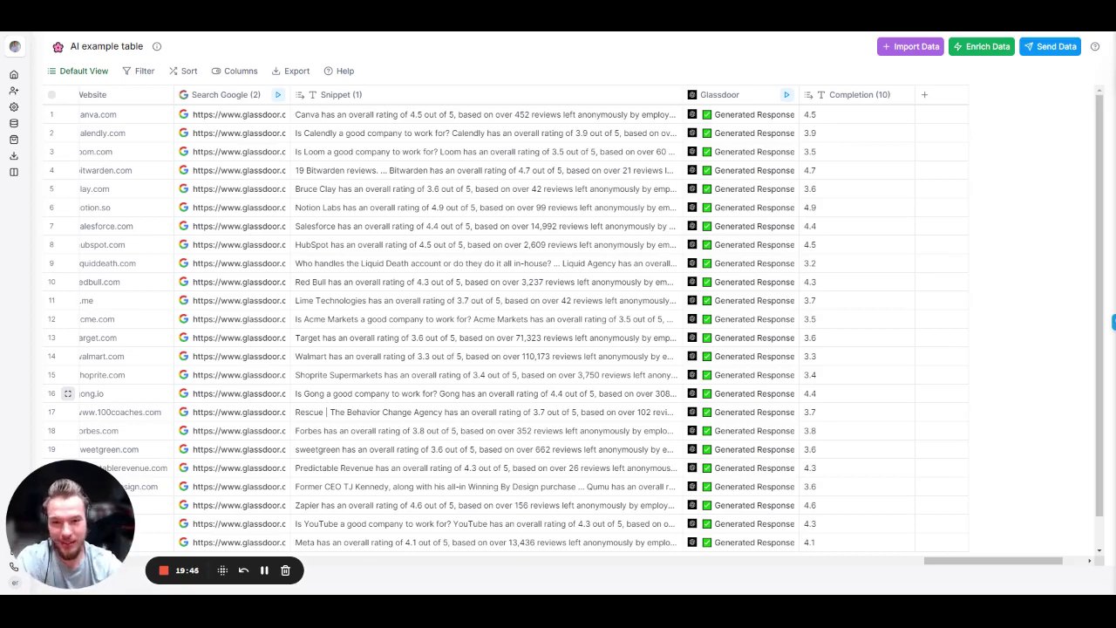
scroll(477, 395, "down", 2)
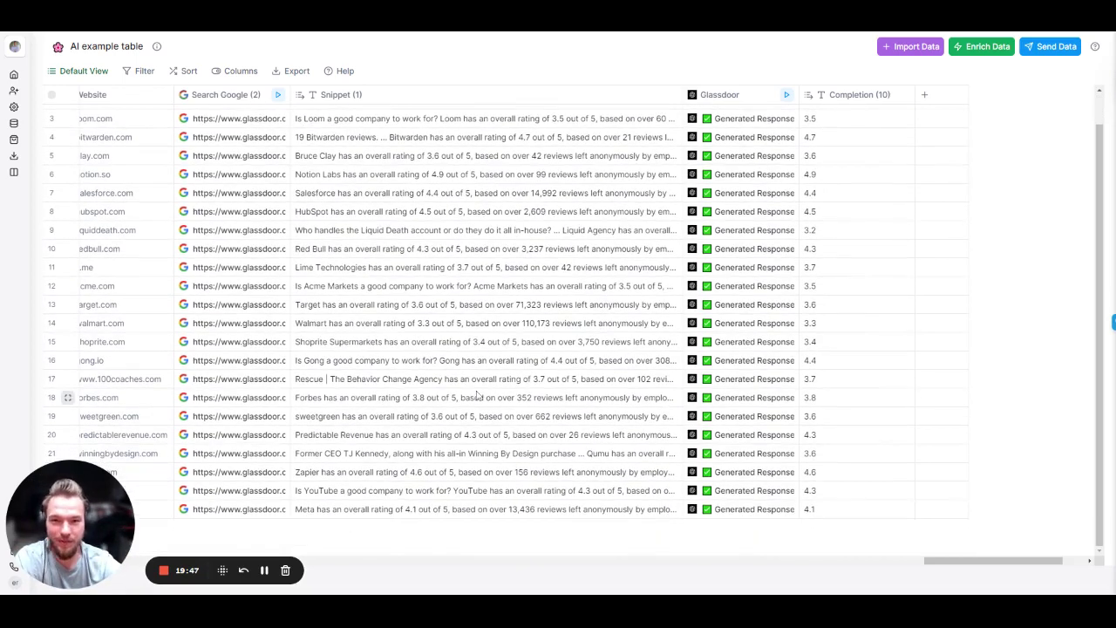